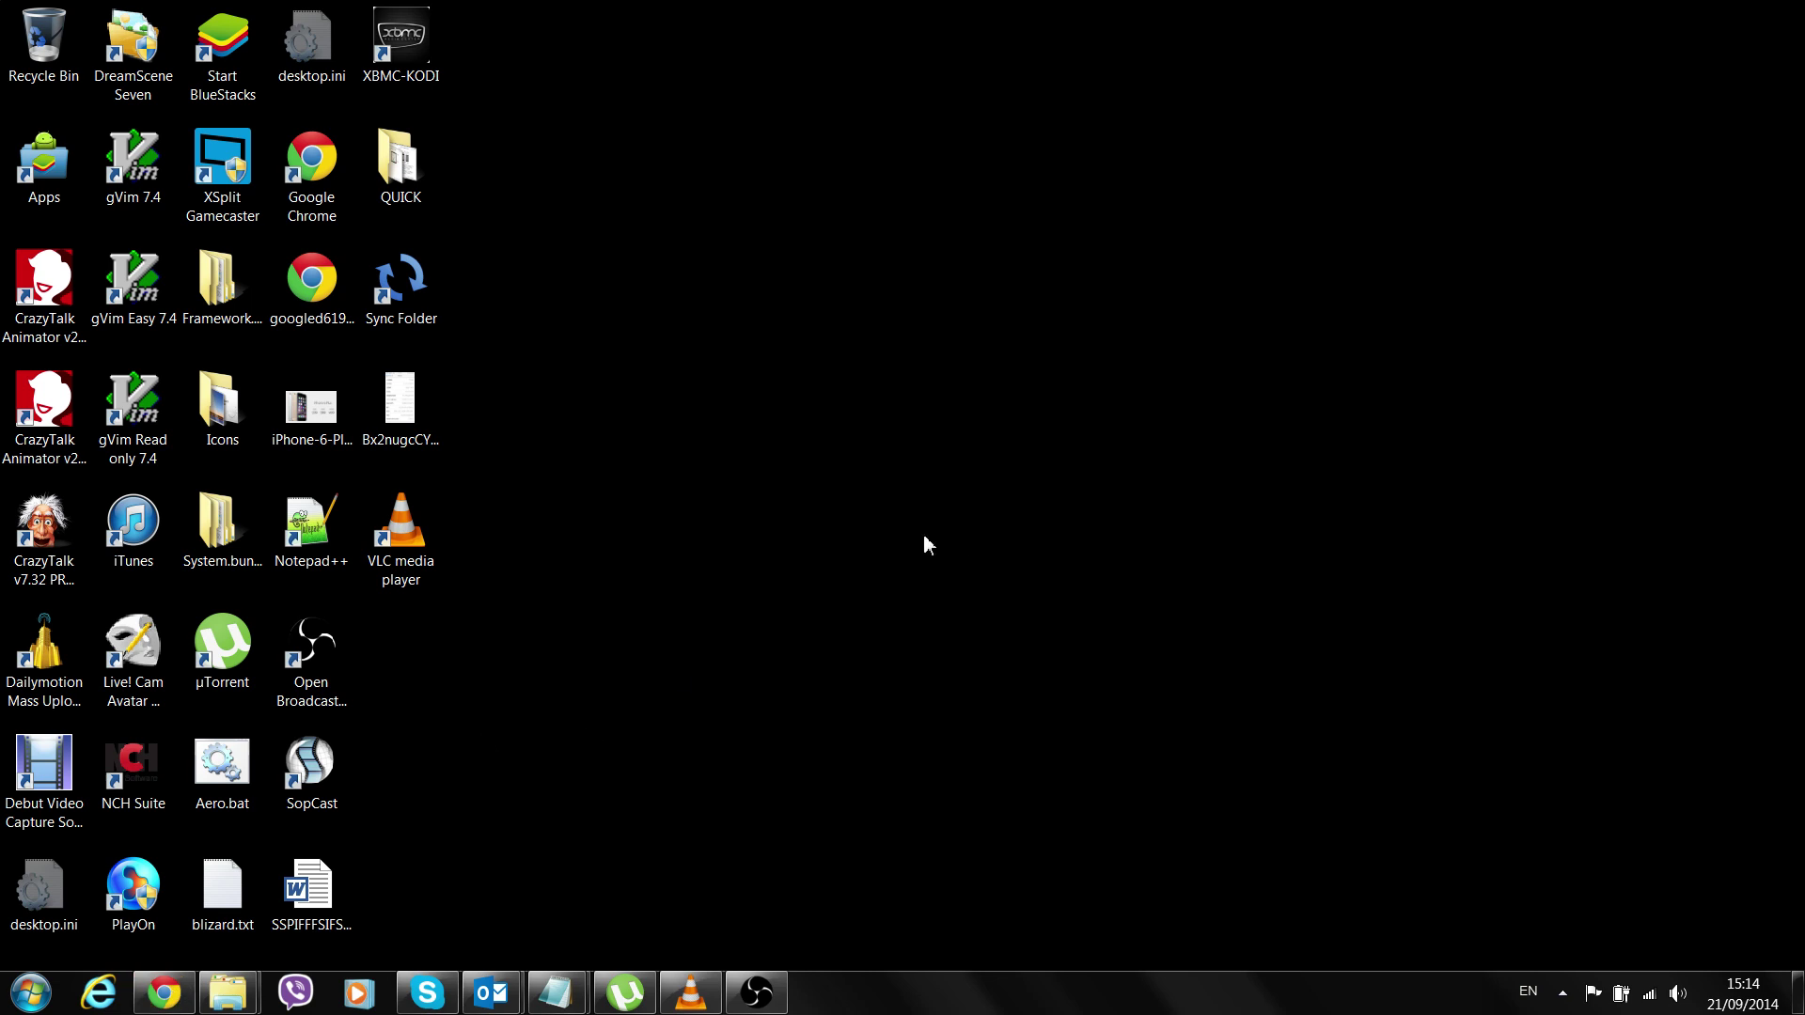
click(30, 992)
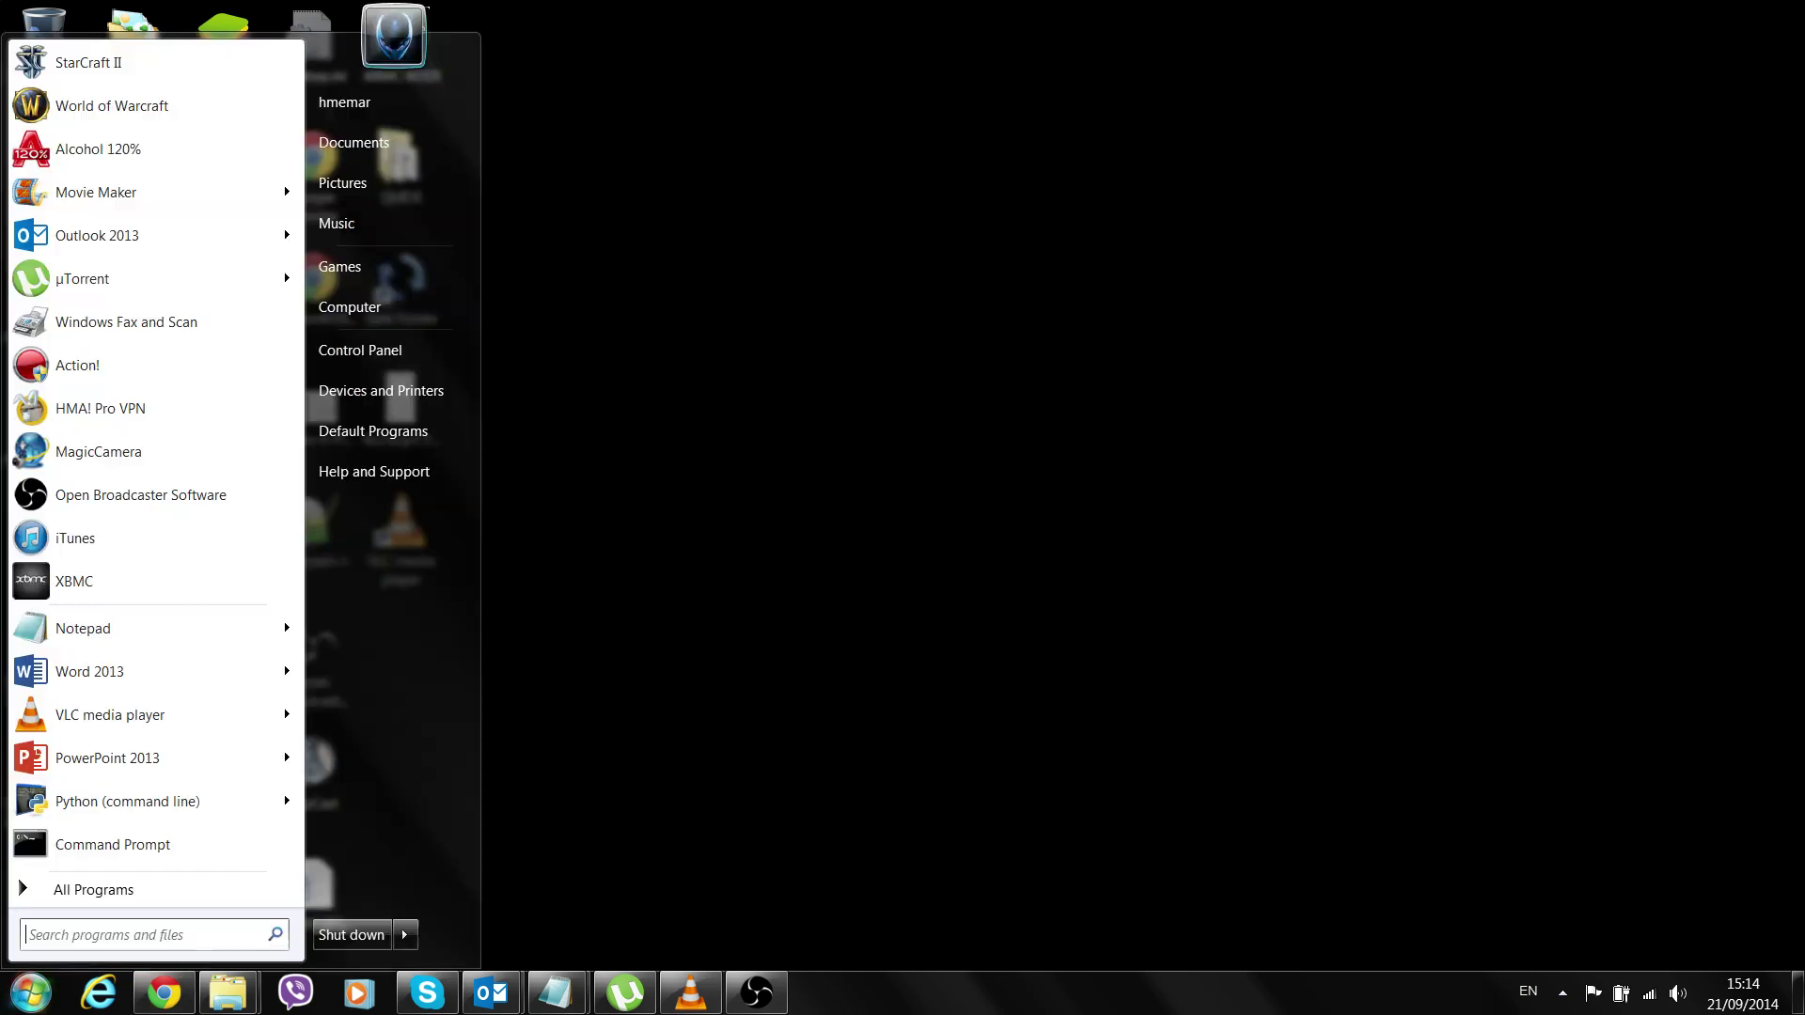
click(910, 741)
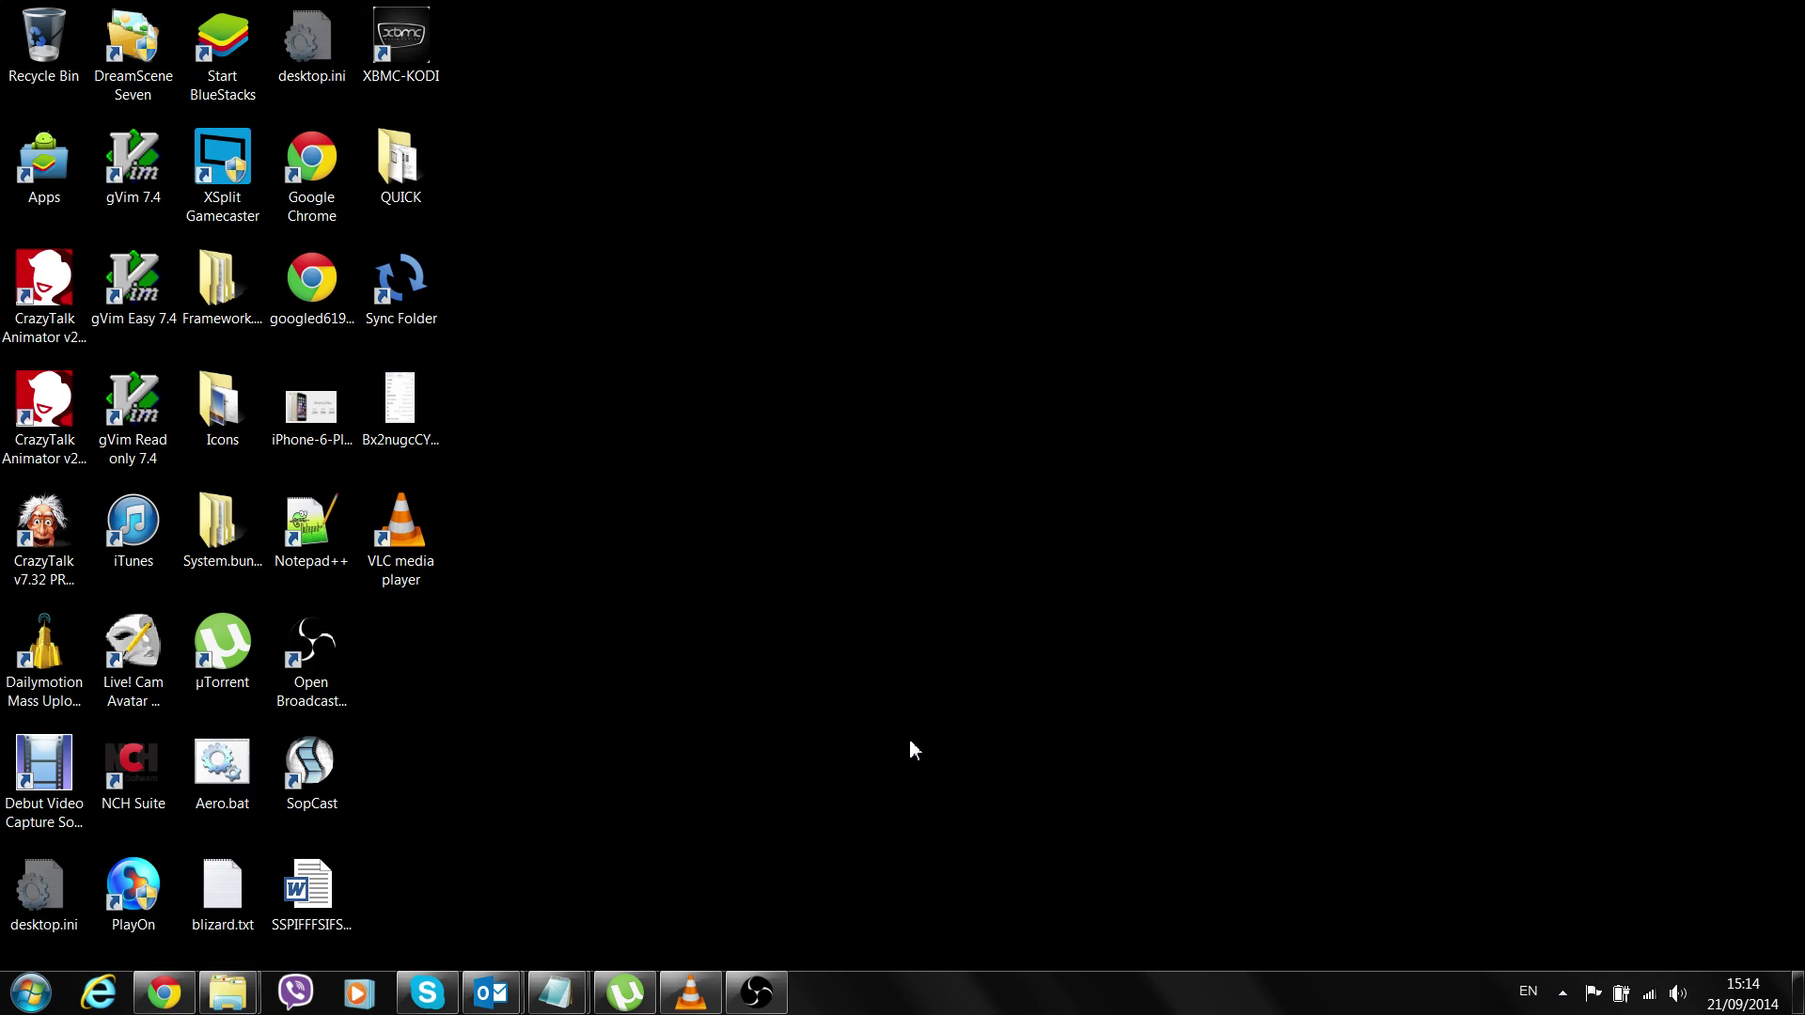
Switch to VLC media player and check its installed version in the About information
click(683, 1011)
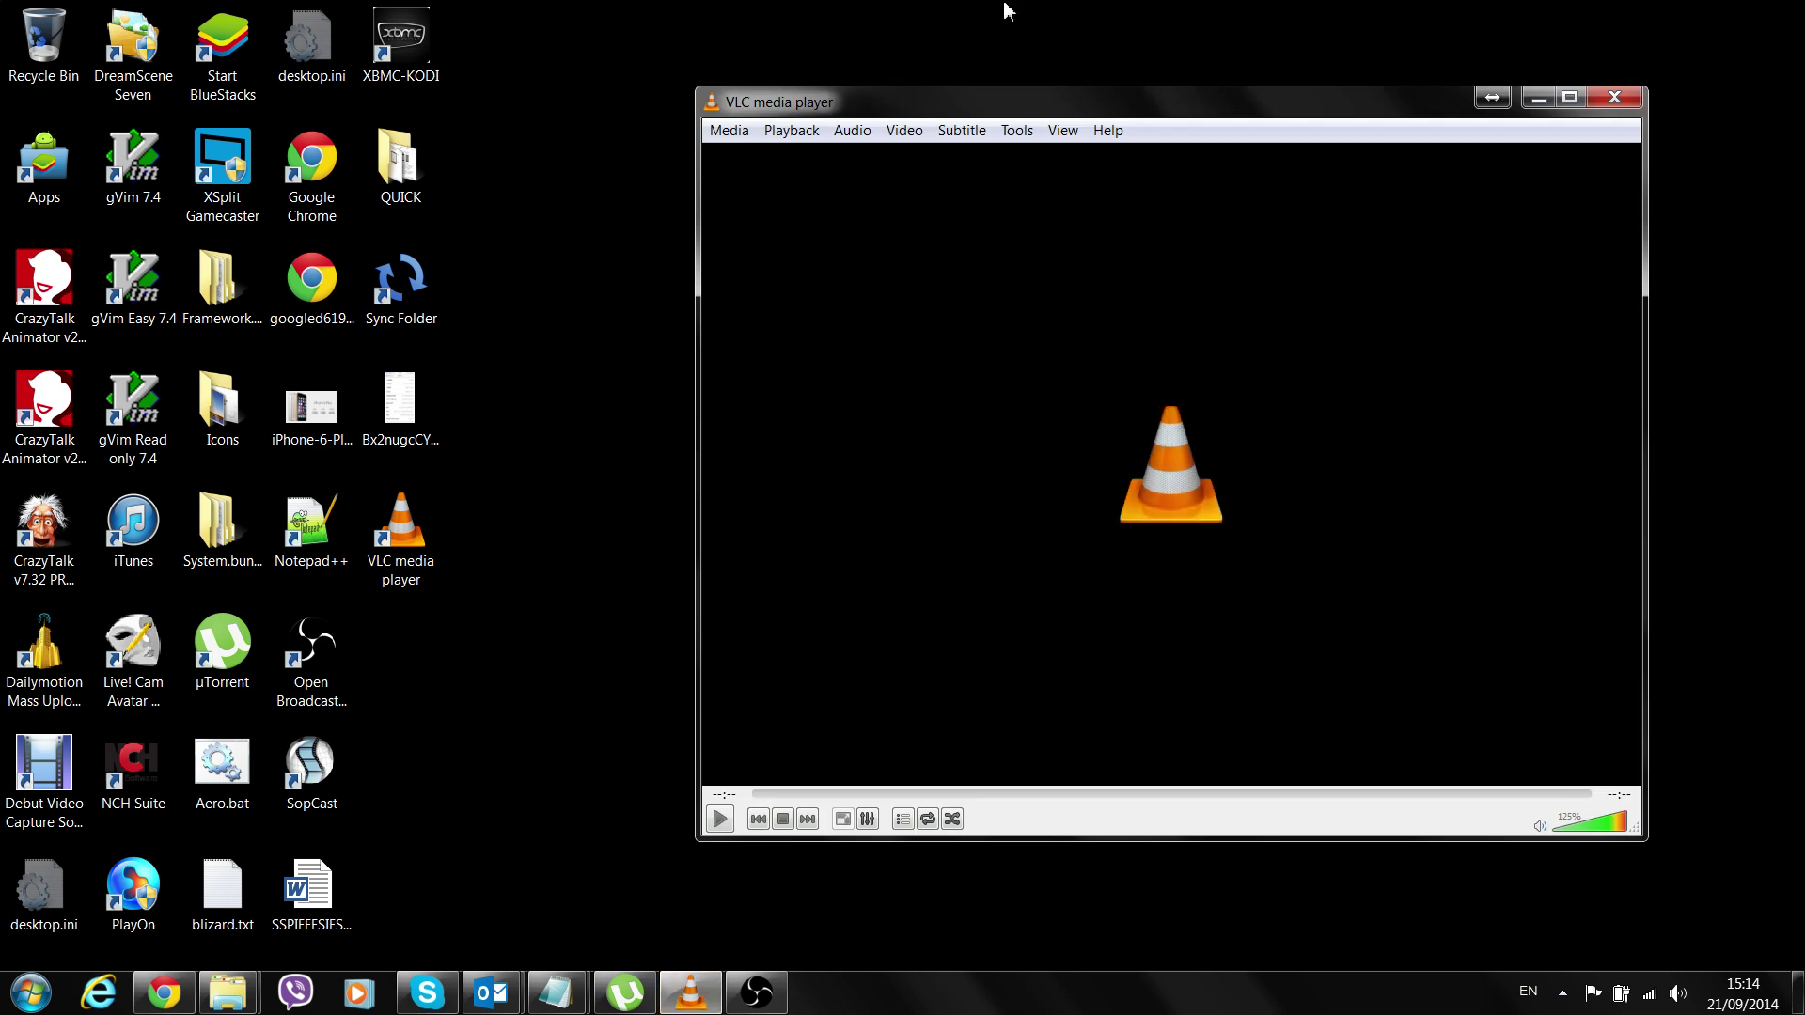
click(1107, 131)
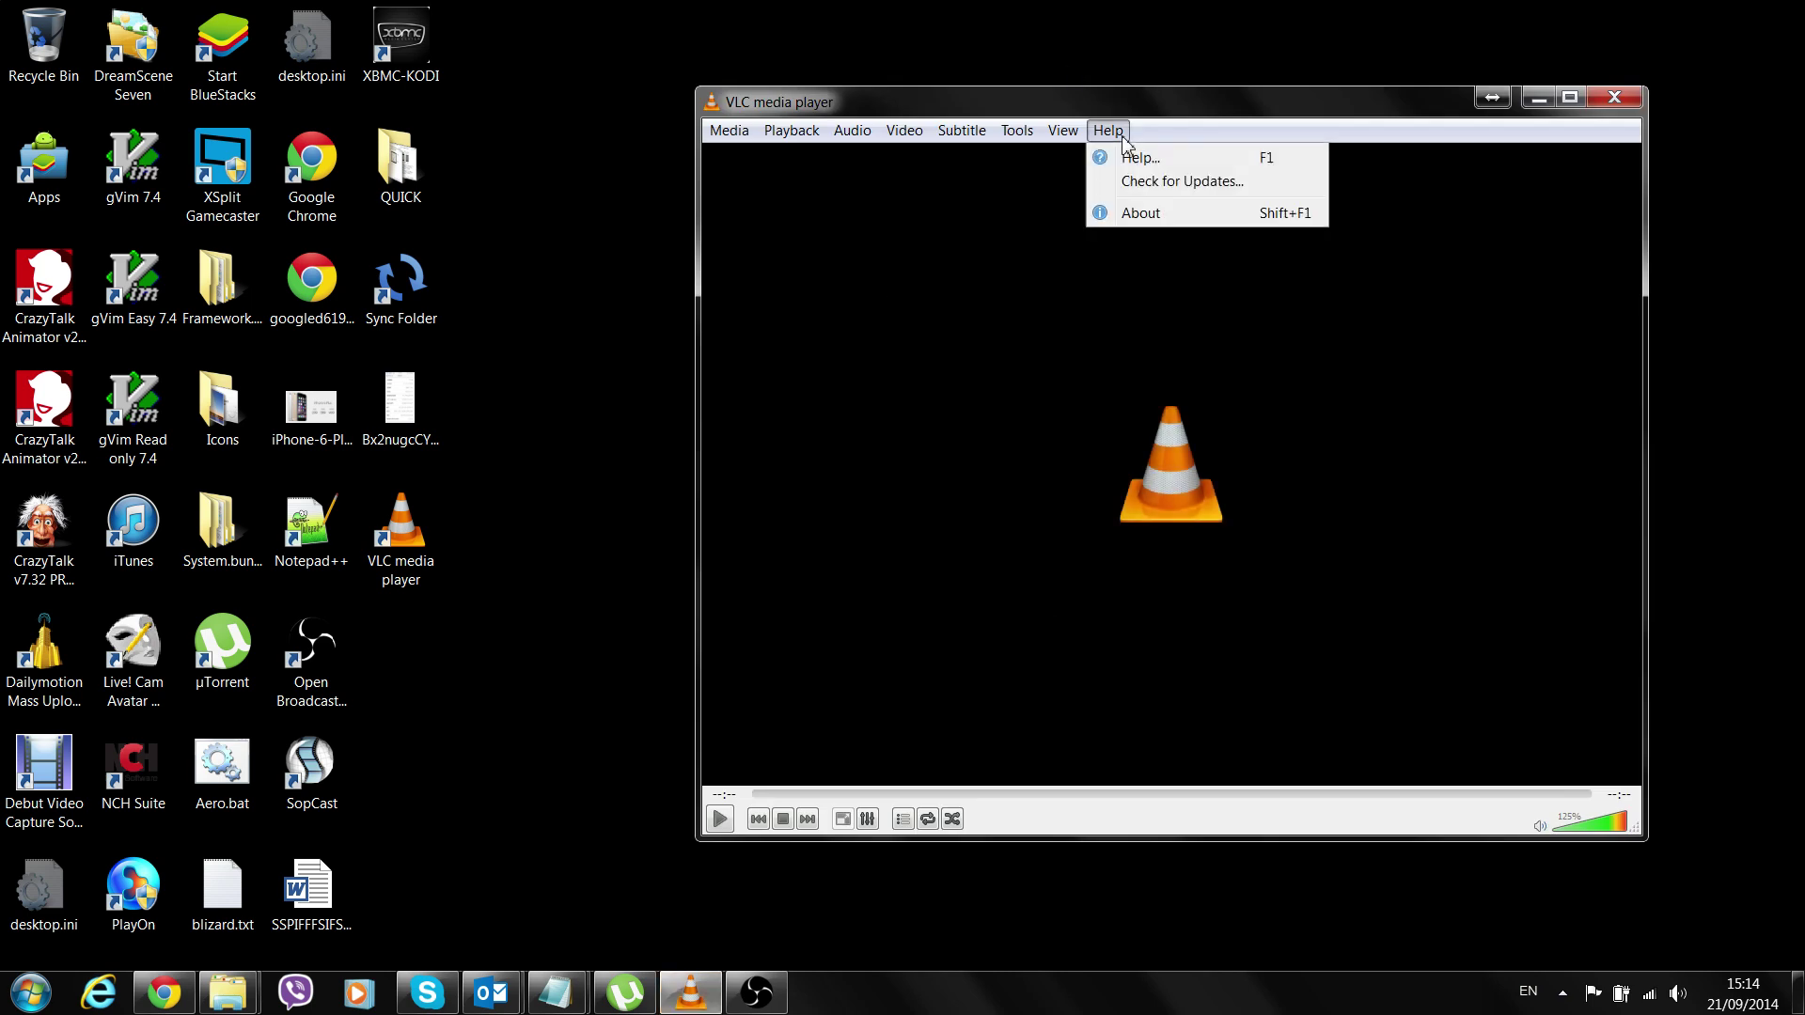
click(1147, 212)
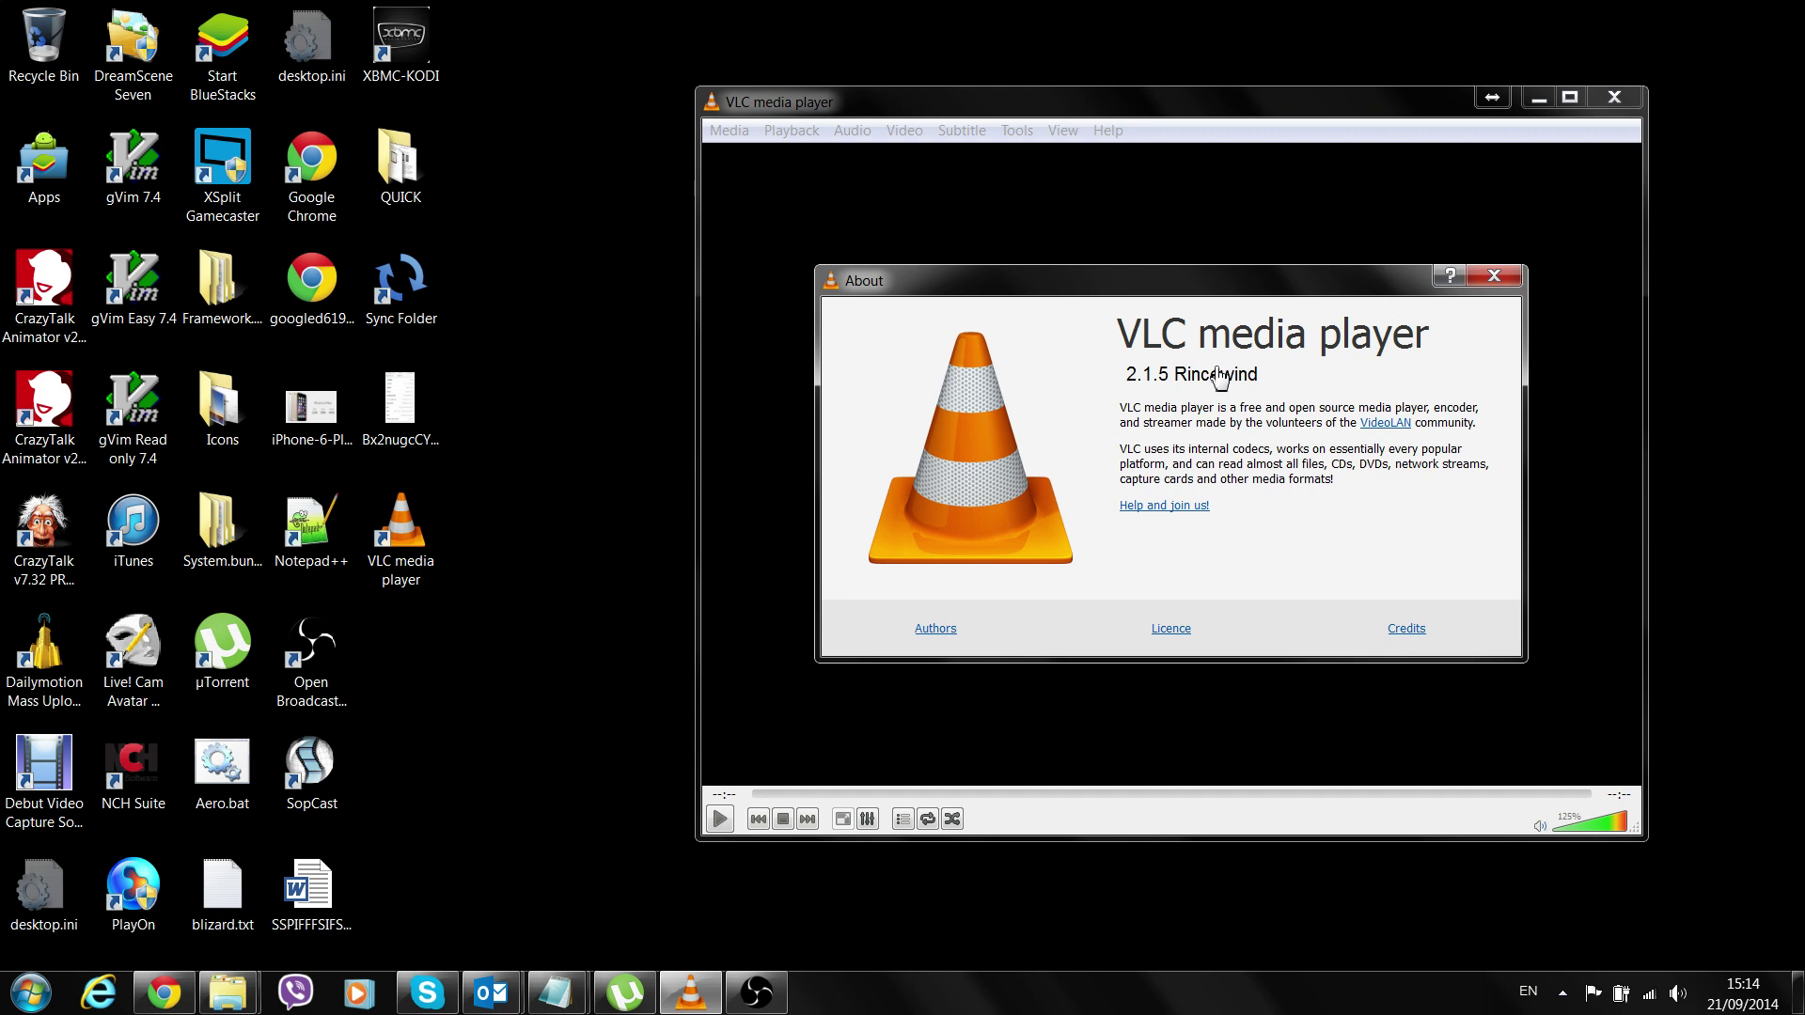
click(1494, 276)
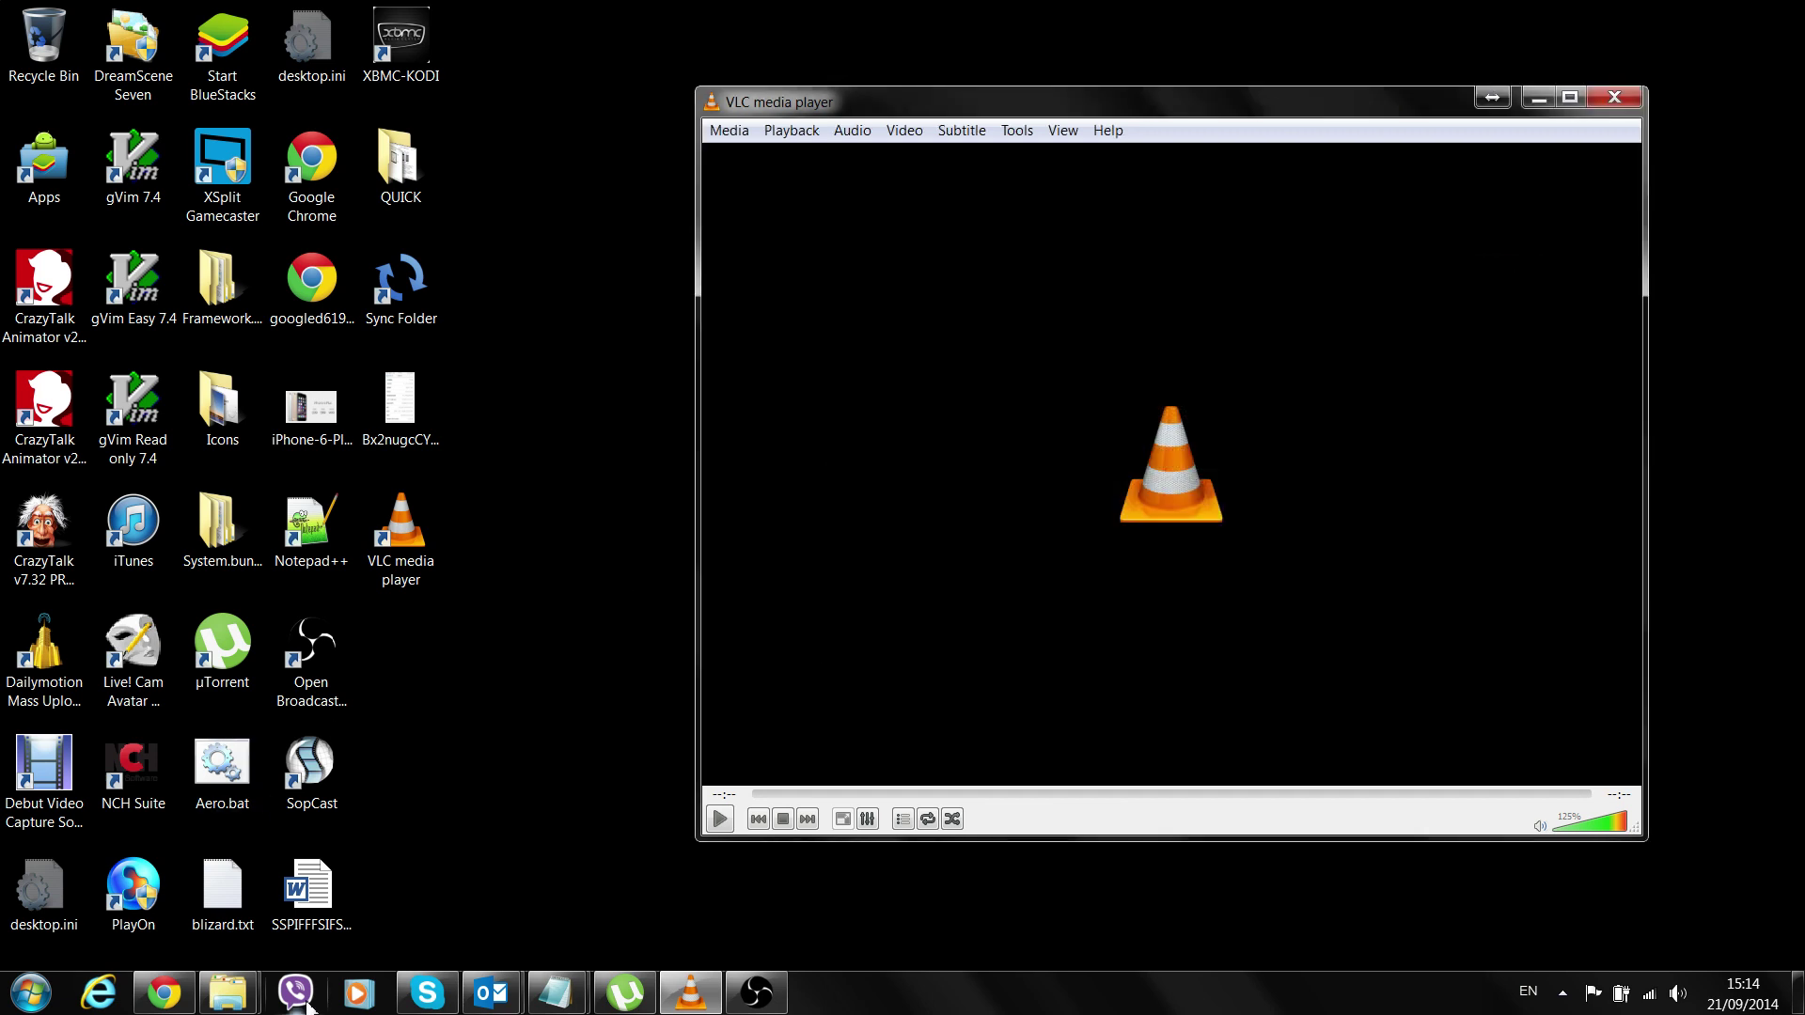
View the VLC download page on videolan.org in Chrome, and return to the VLC media player window
click(164, 994)
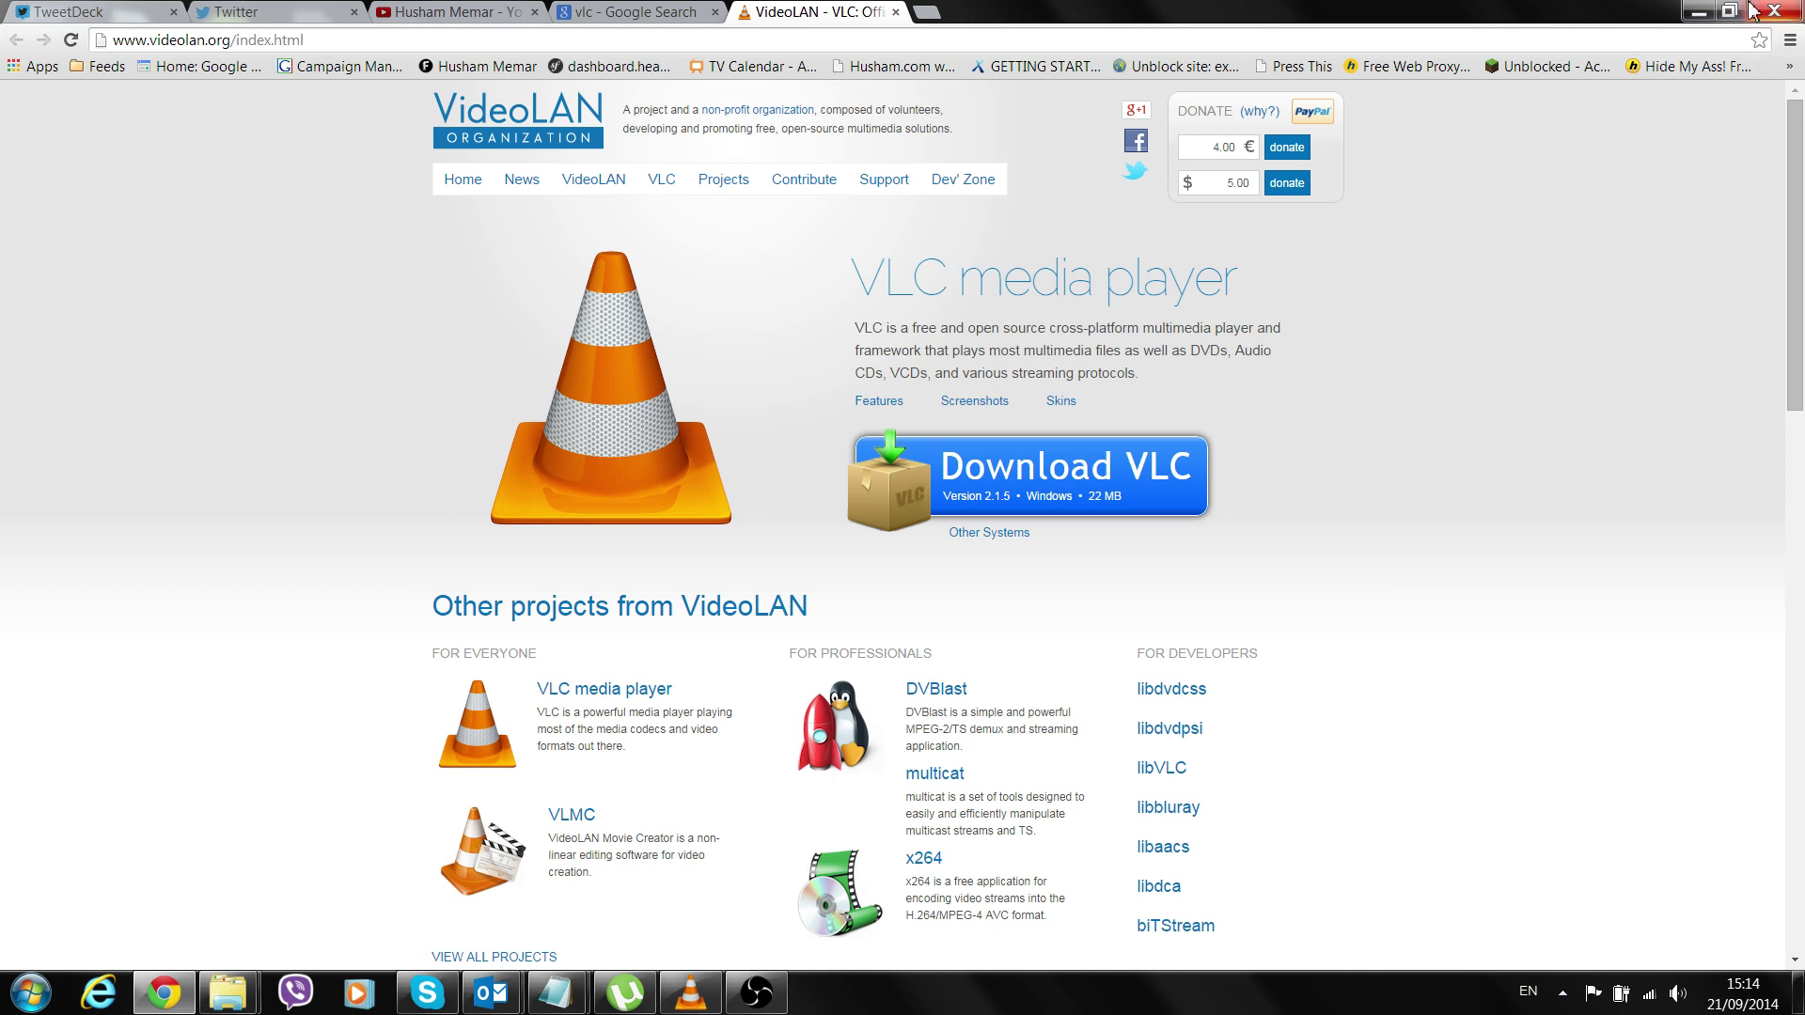
click(1701, 12)
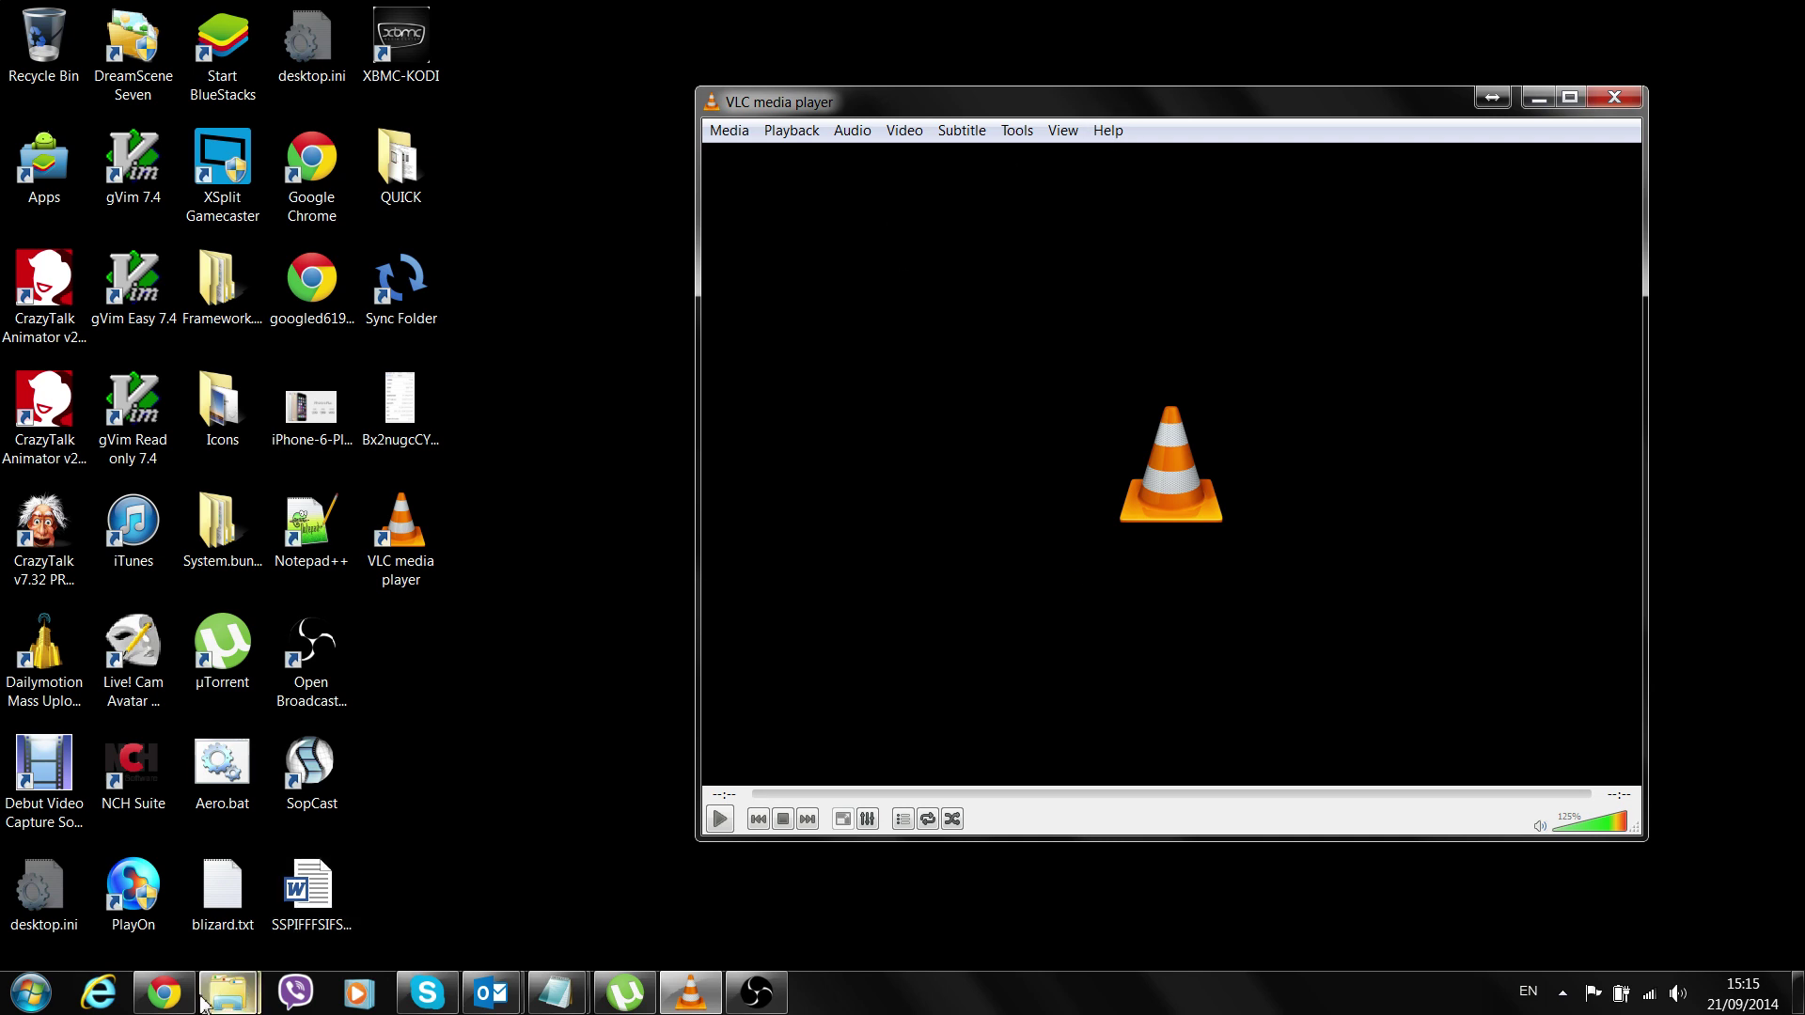
click(164, 993)
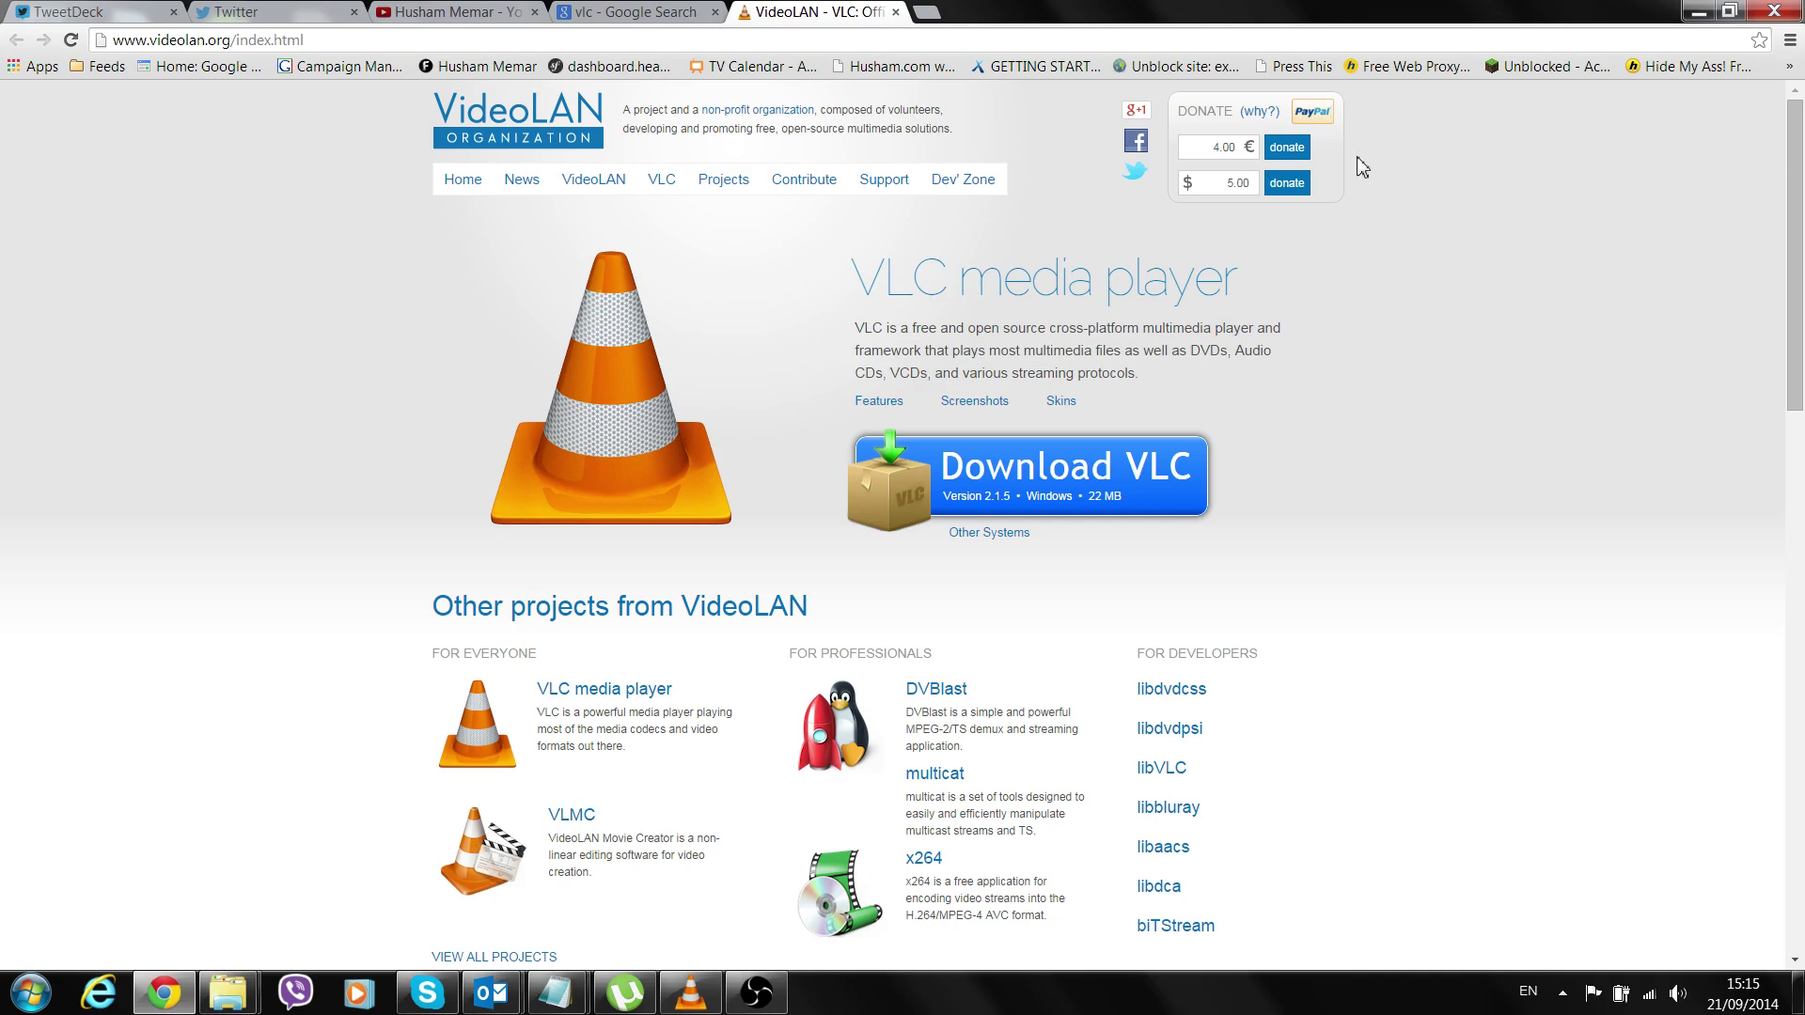
click(1690, 12)
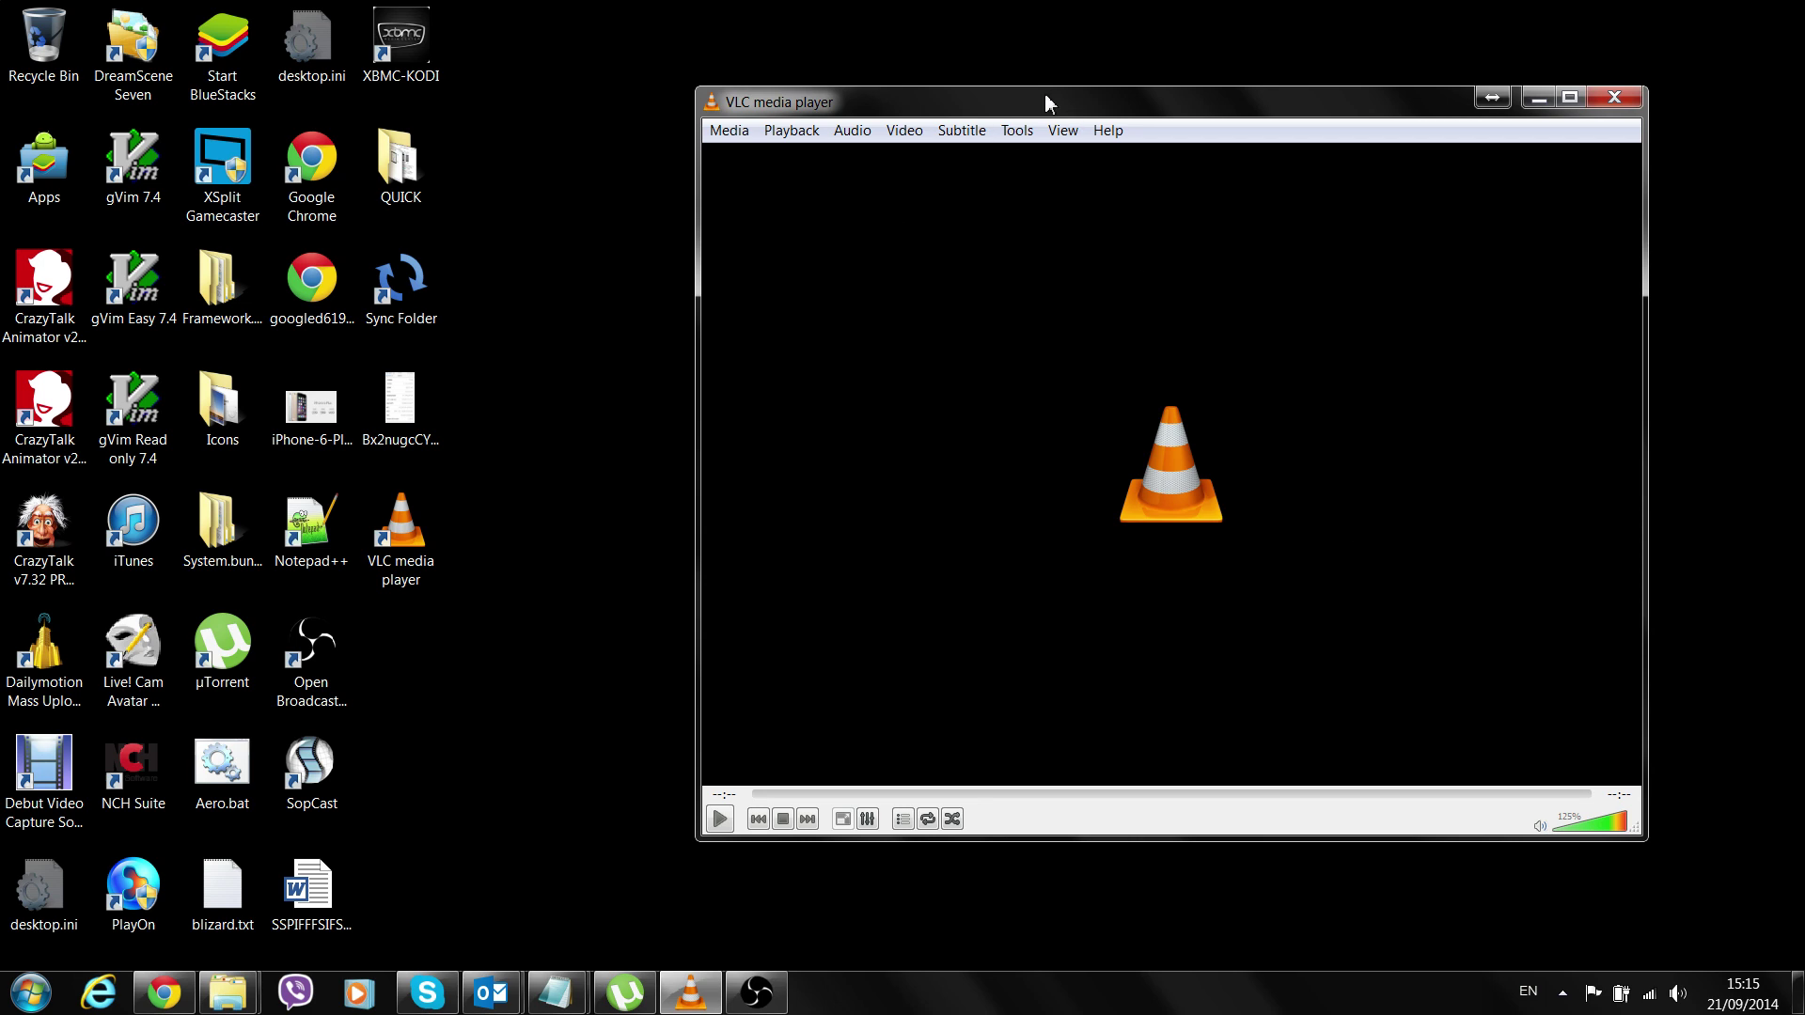
drag(1046, 95, 1008, 95)
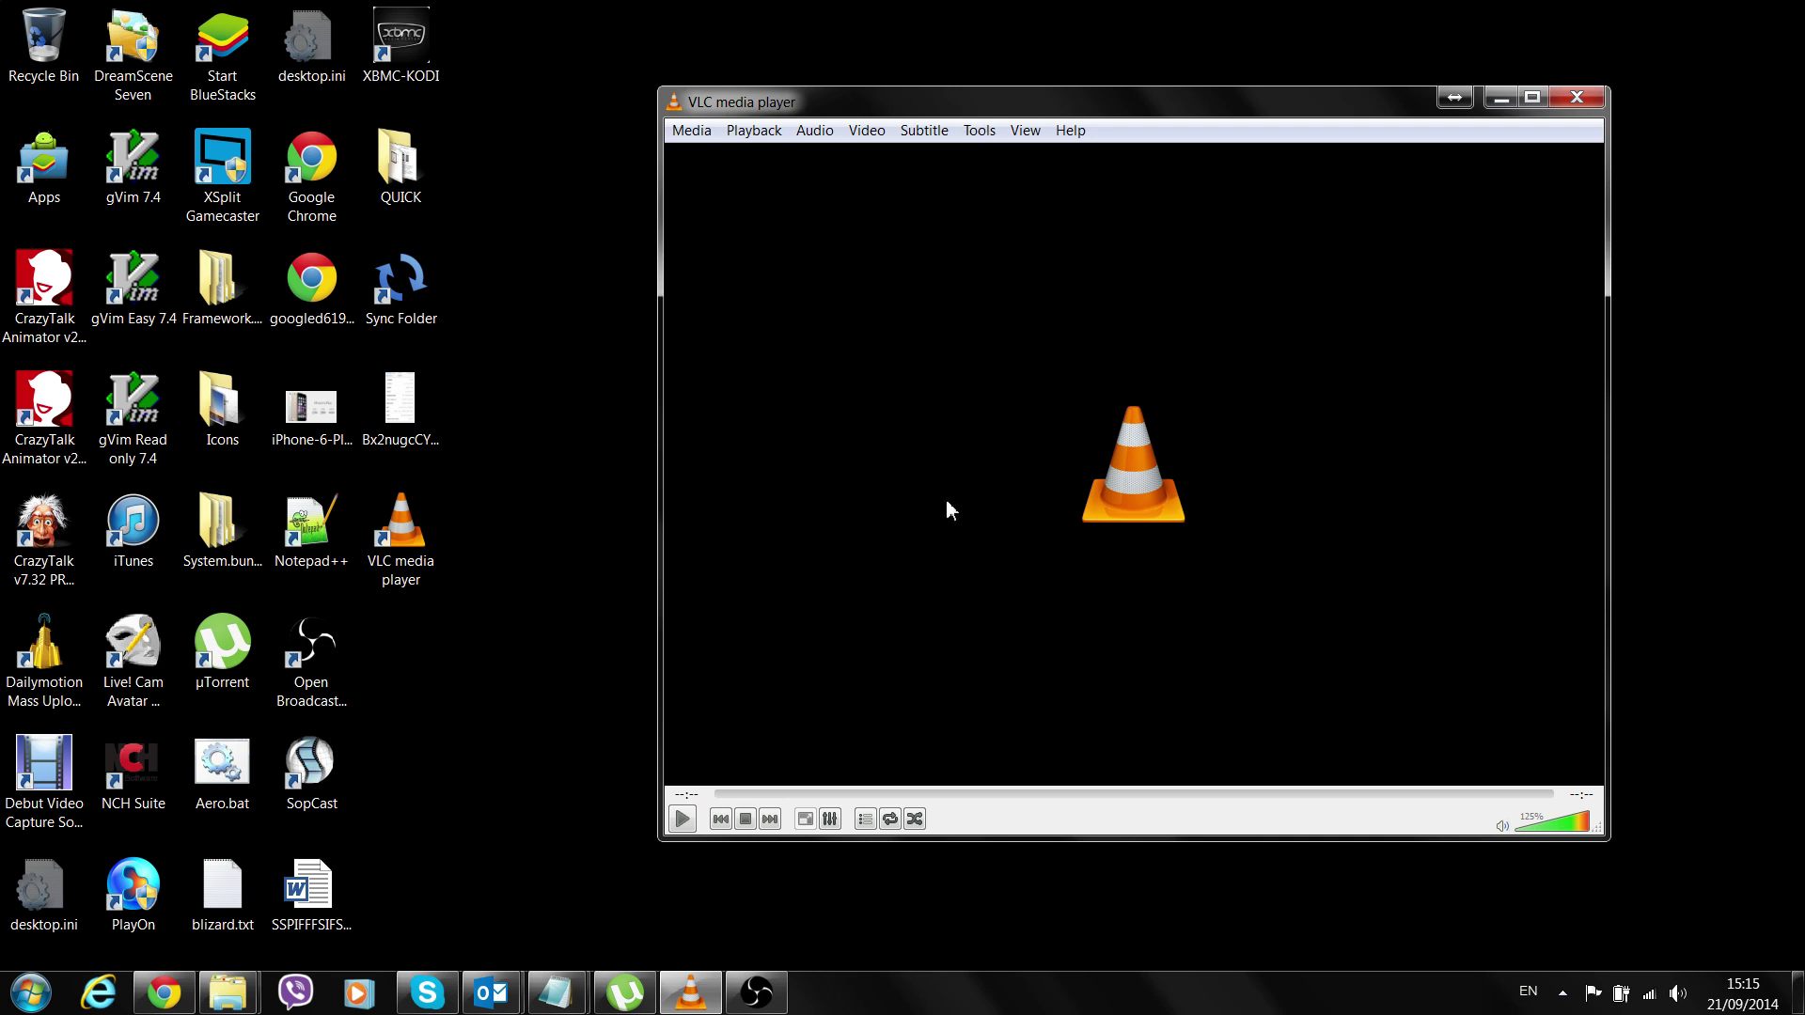
Examine VLC's video effects, browsing the Colors, Advanced and Essential groups
click(983, 133)
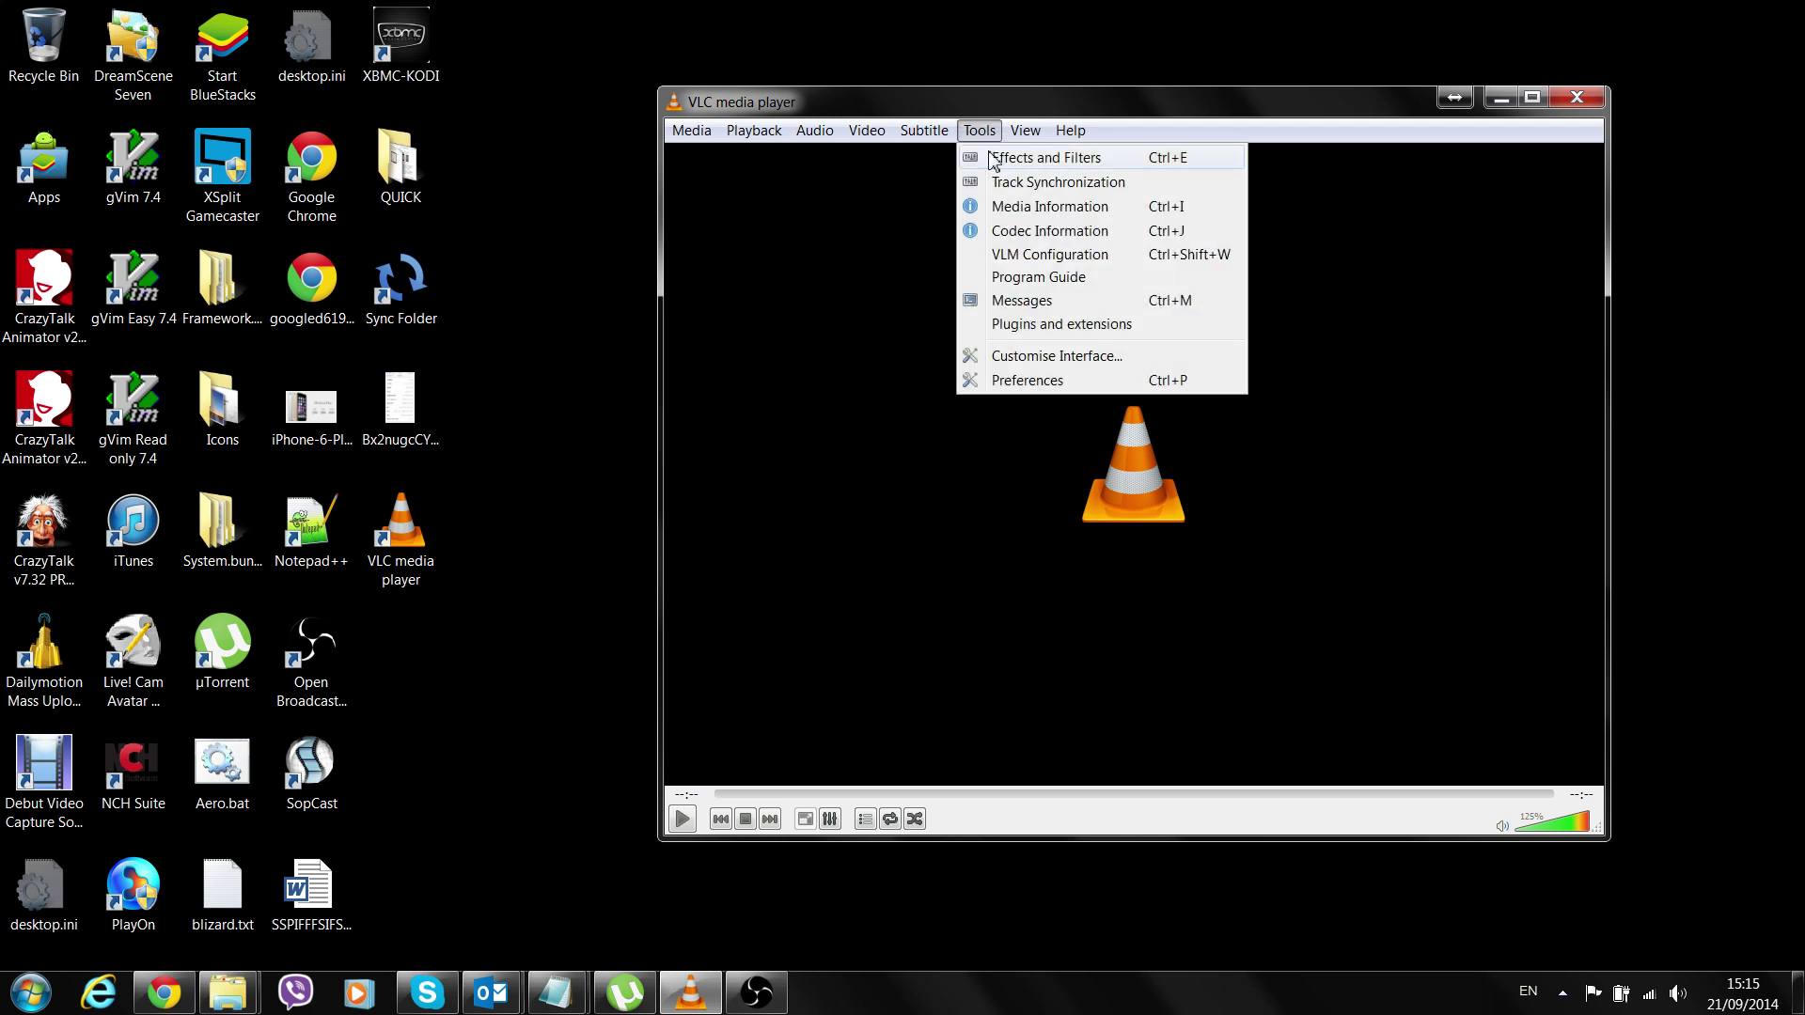
click(1066, 162)
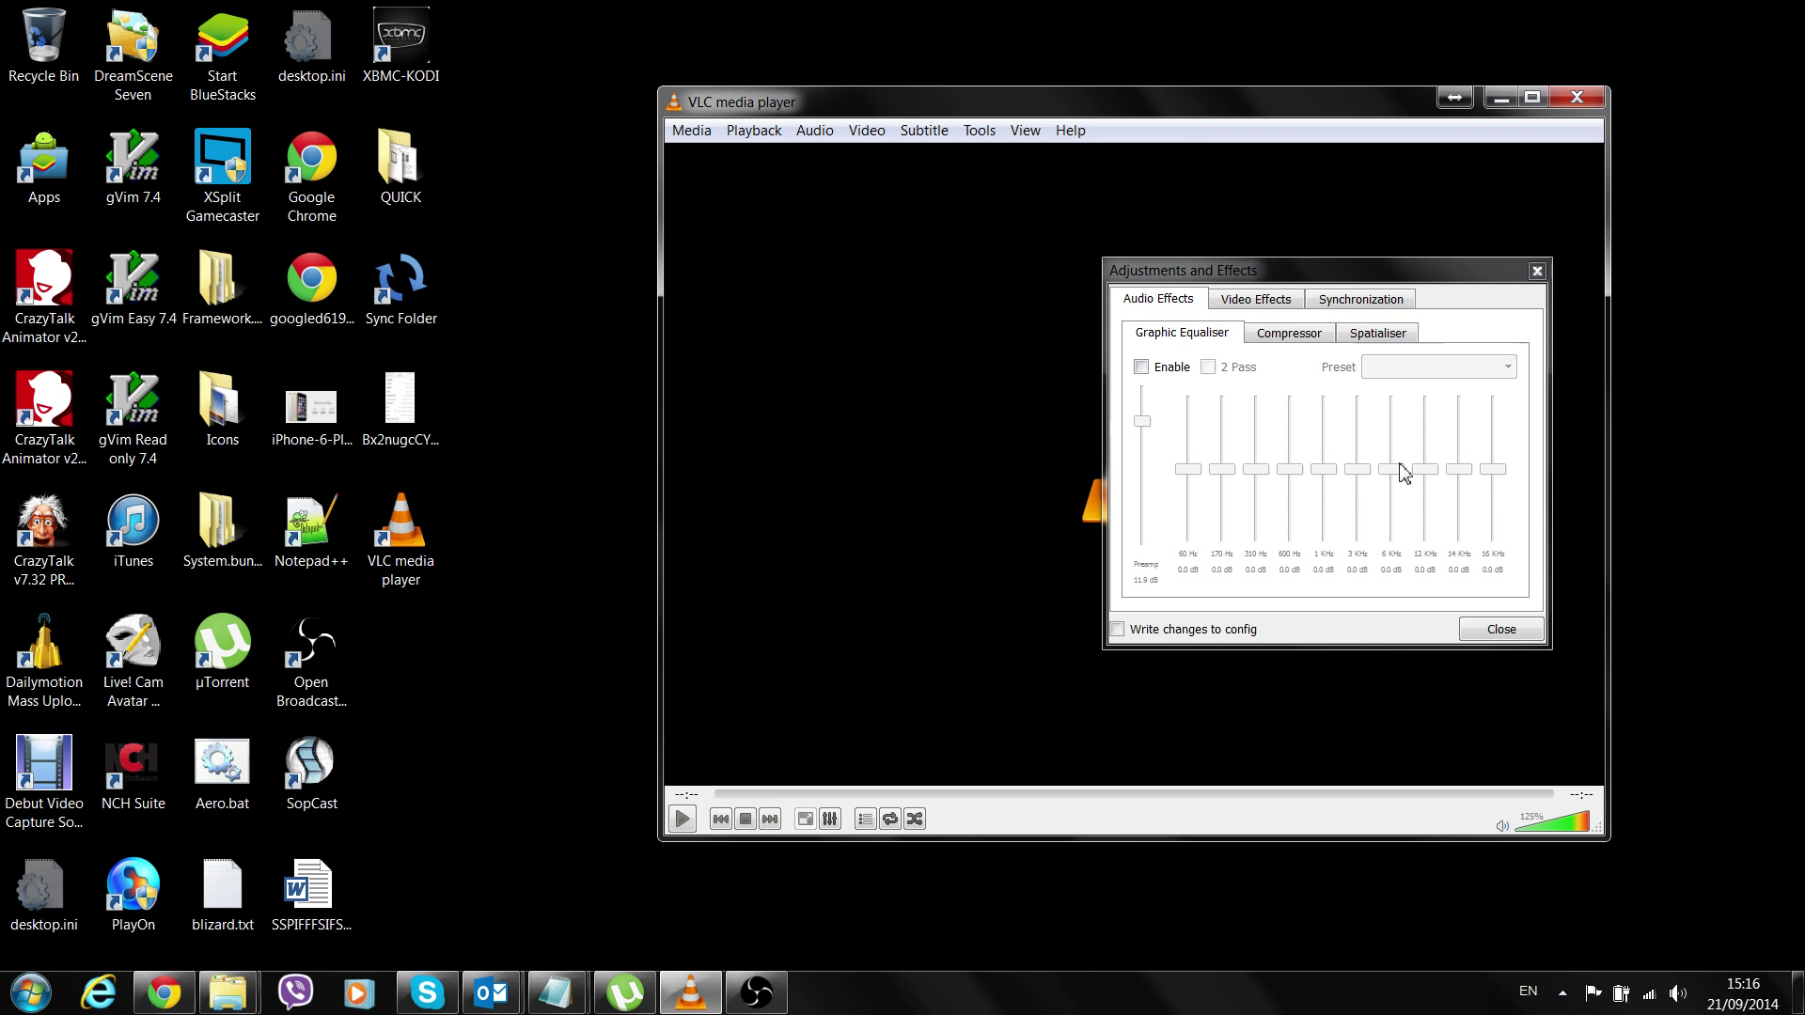
click(1262, 306)
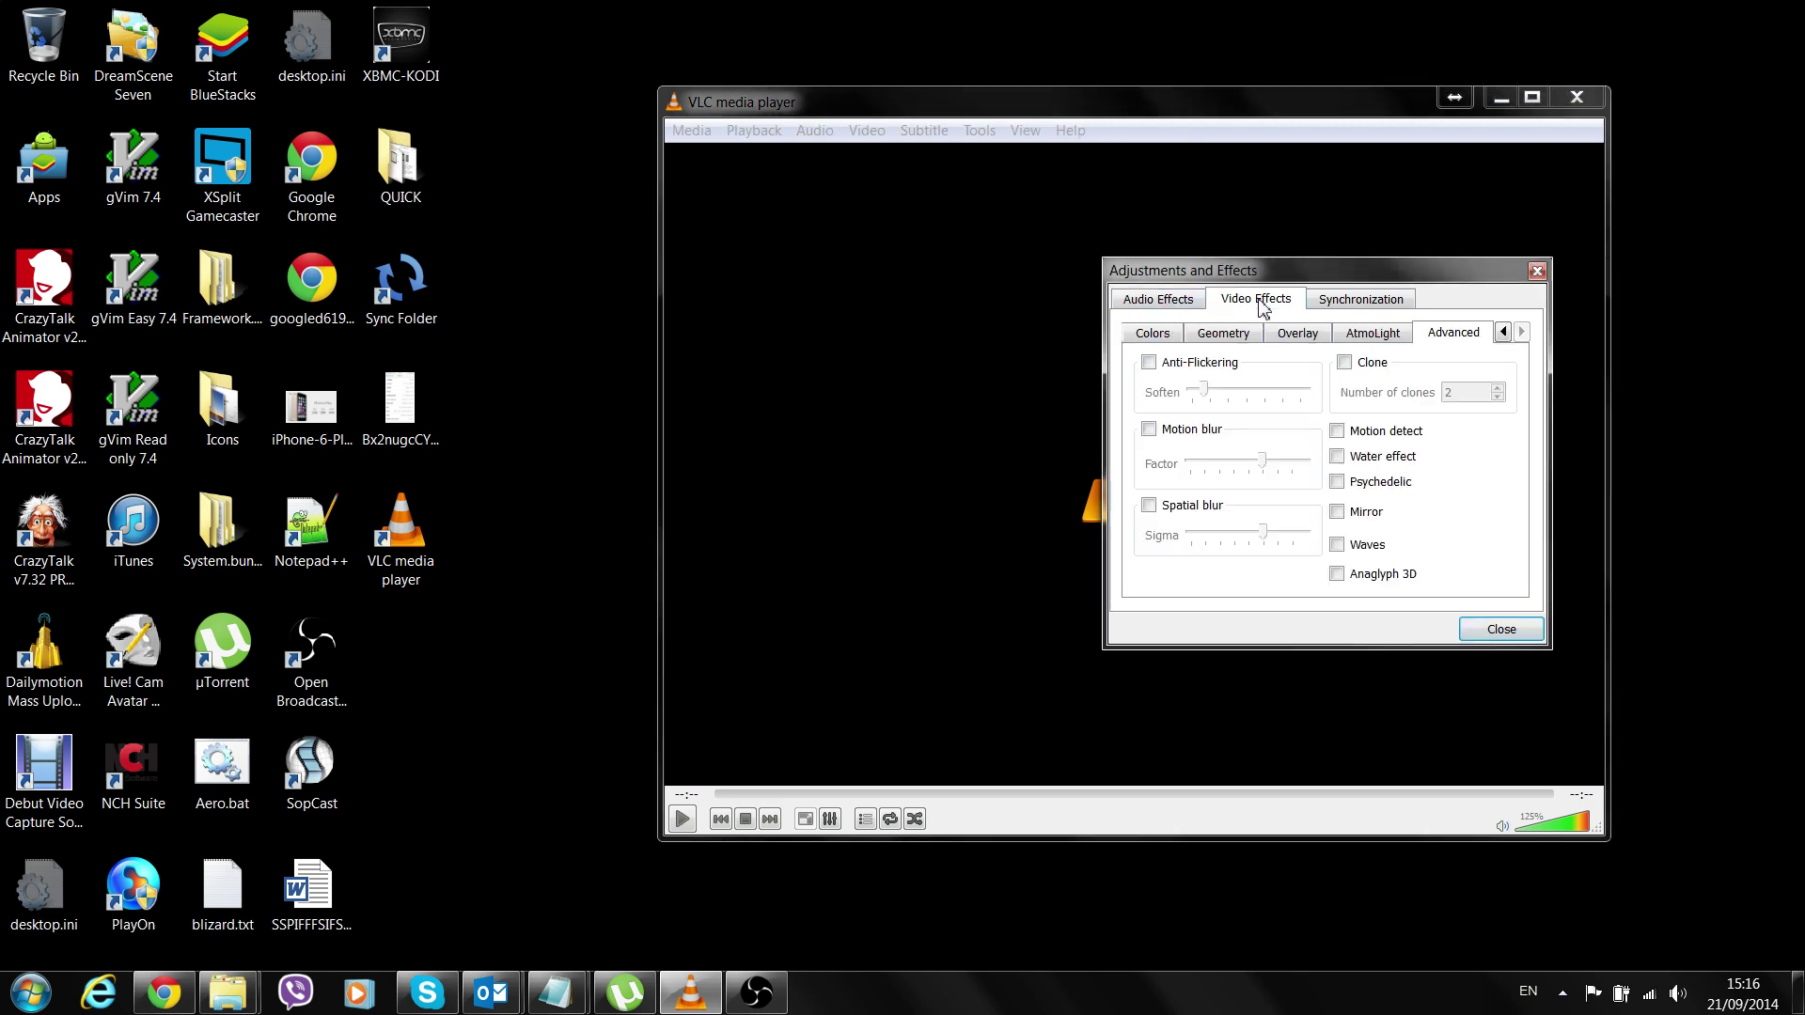
click(1166, 347)
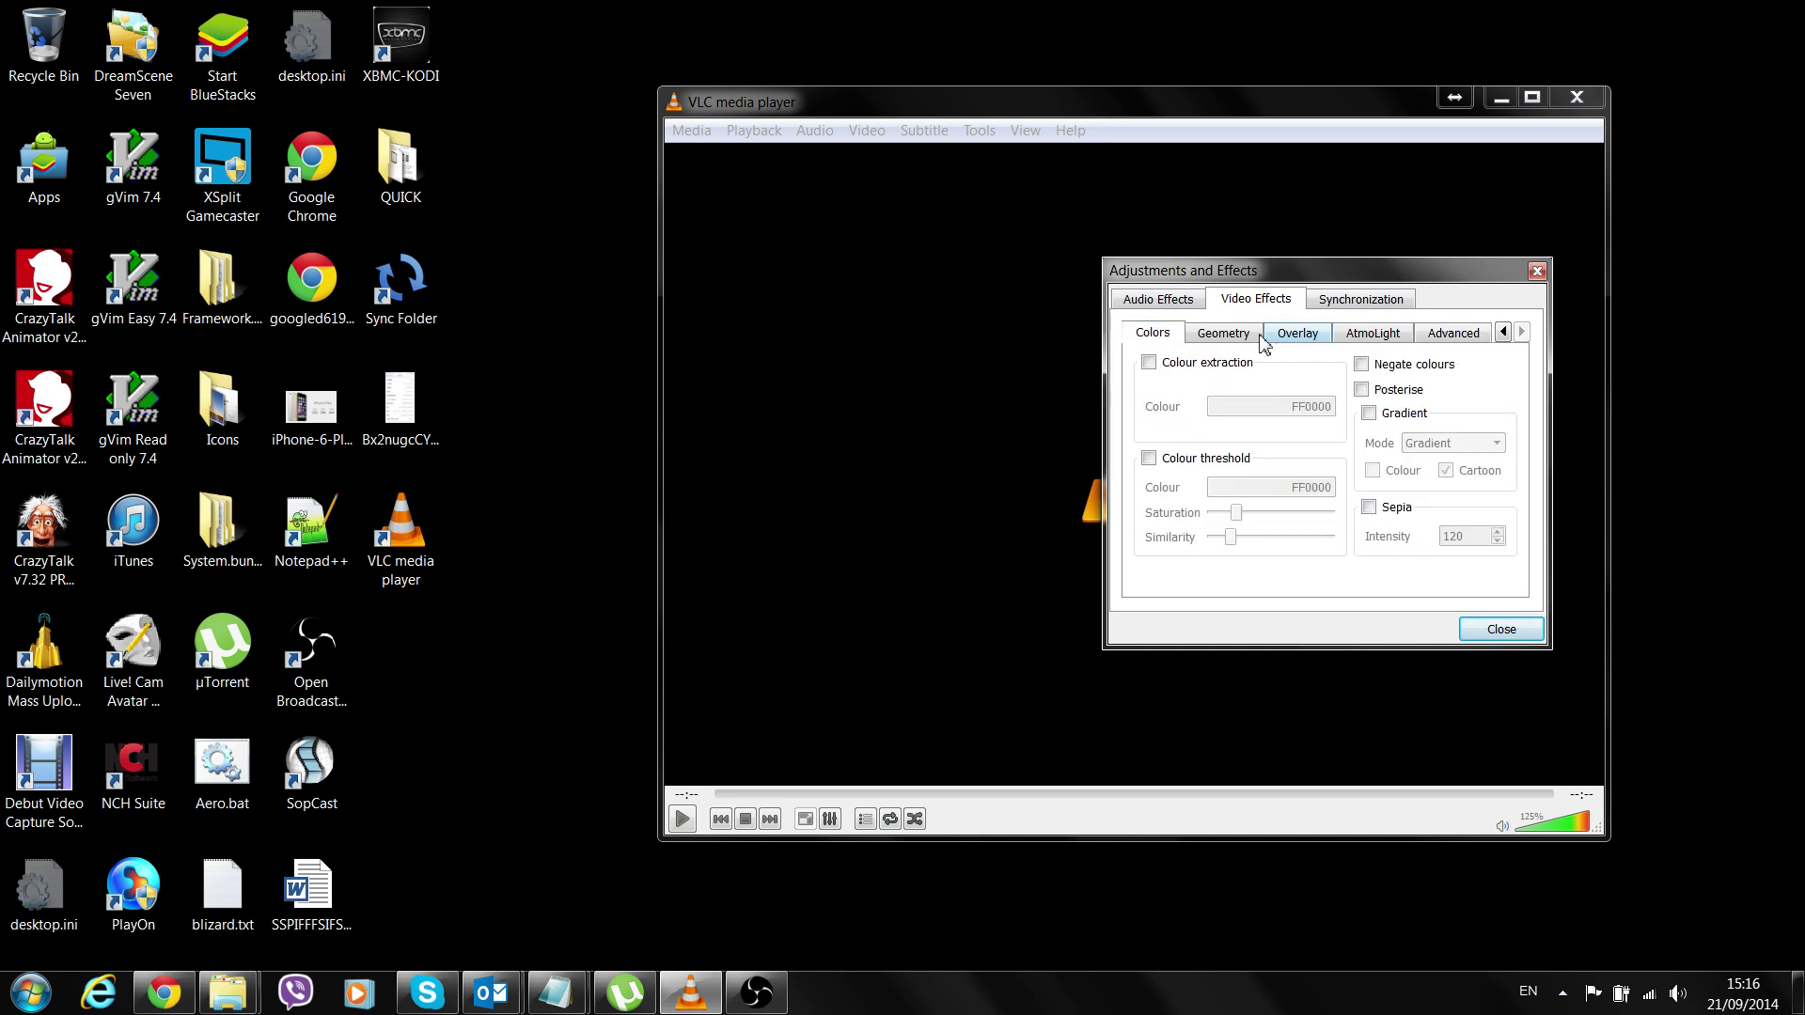
click(1467, 340)
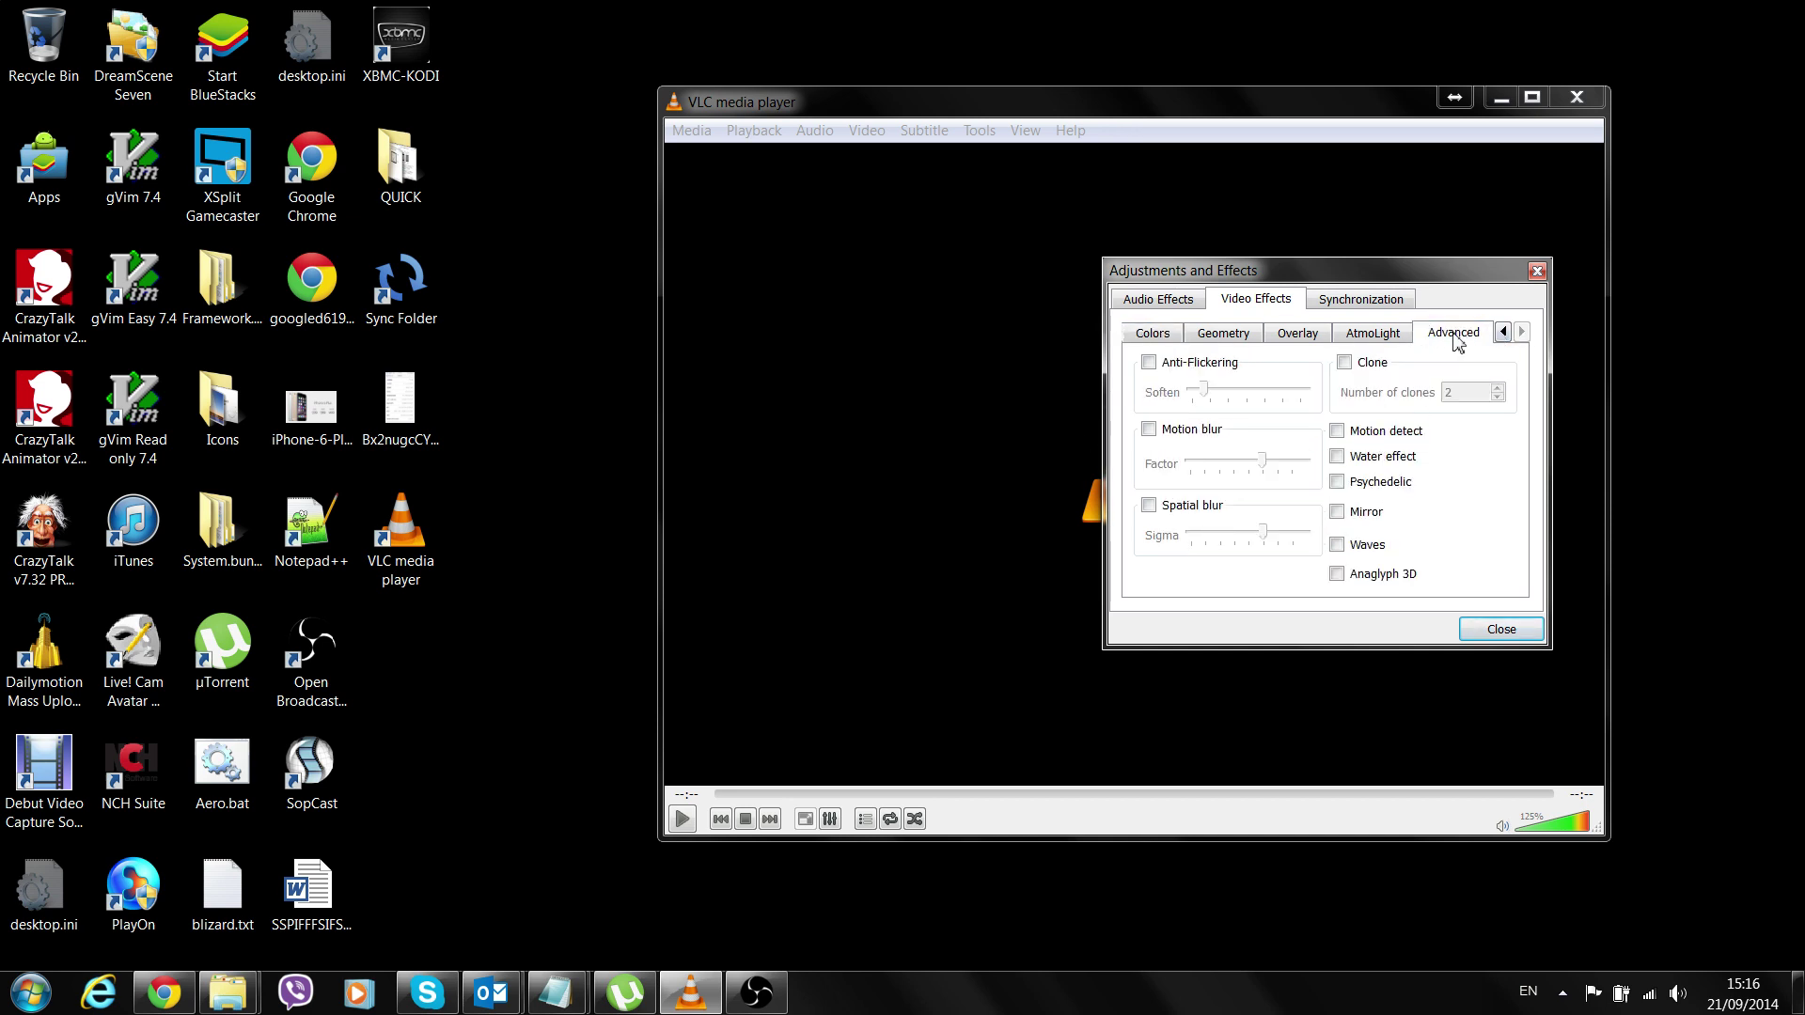
click(1503, 332)
click(1504, 332)
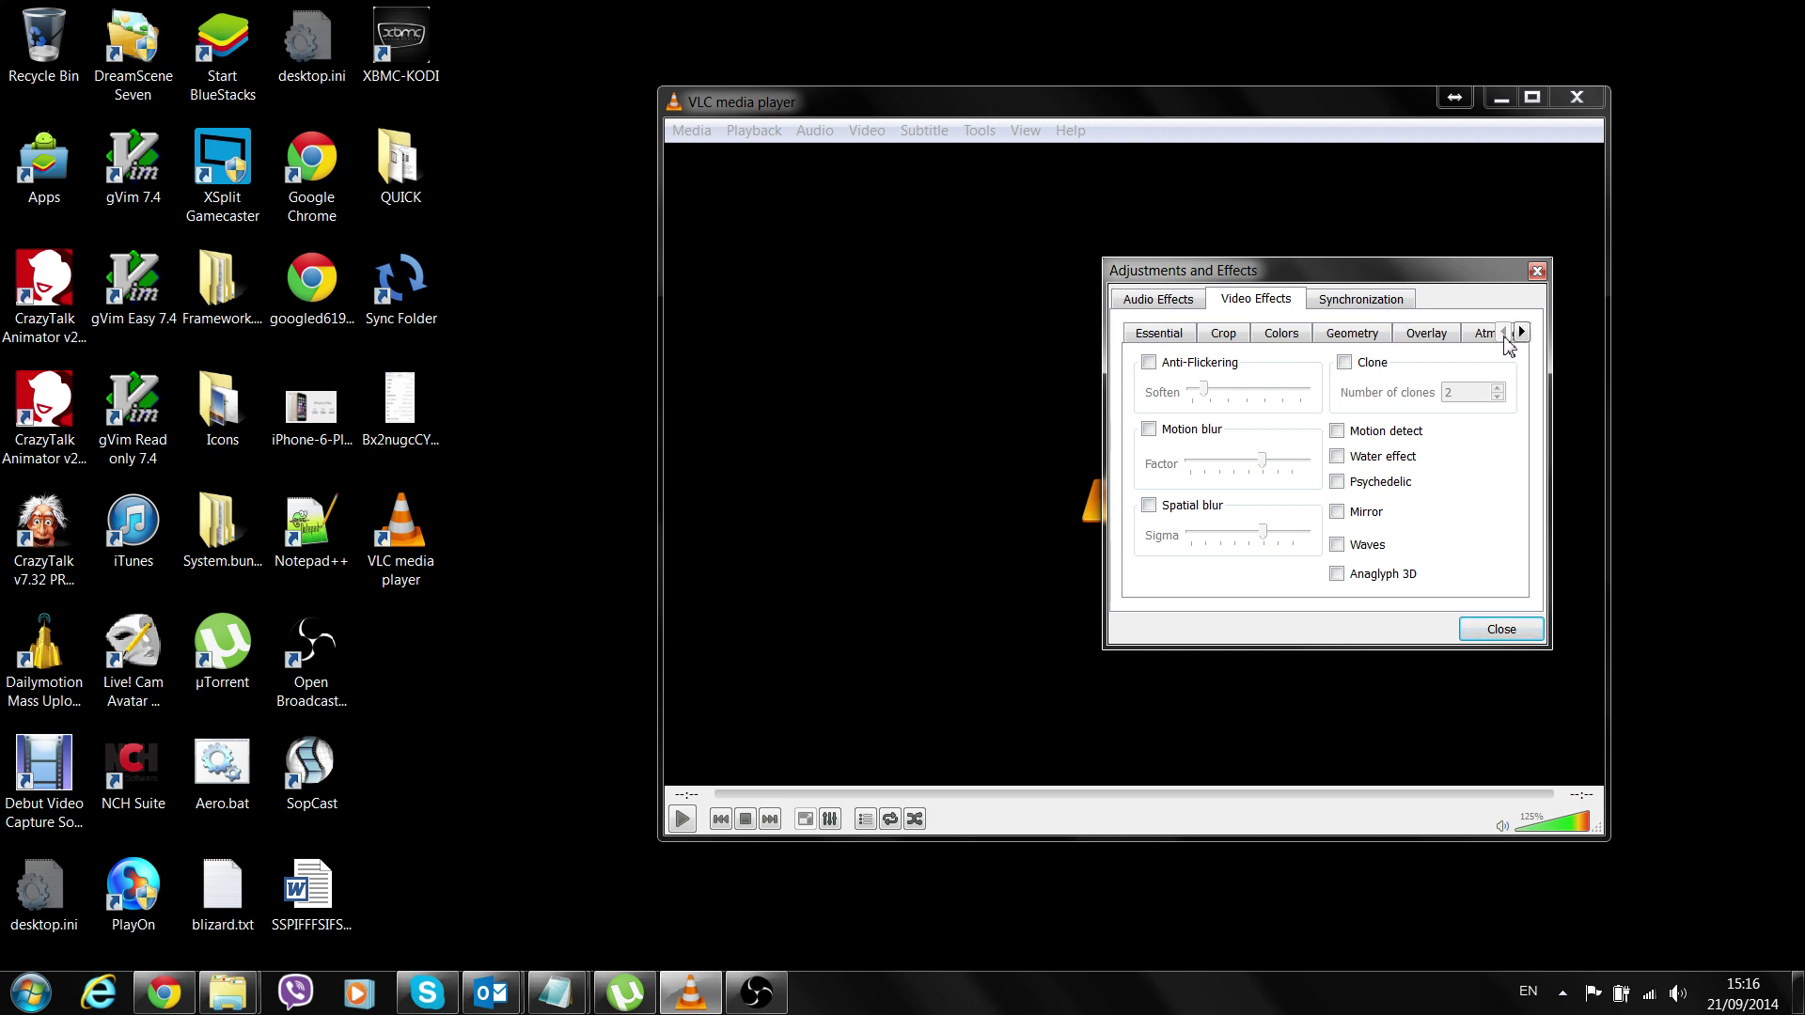
click(1171, 338)
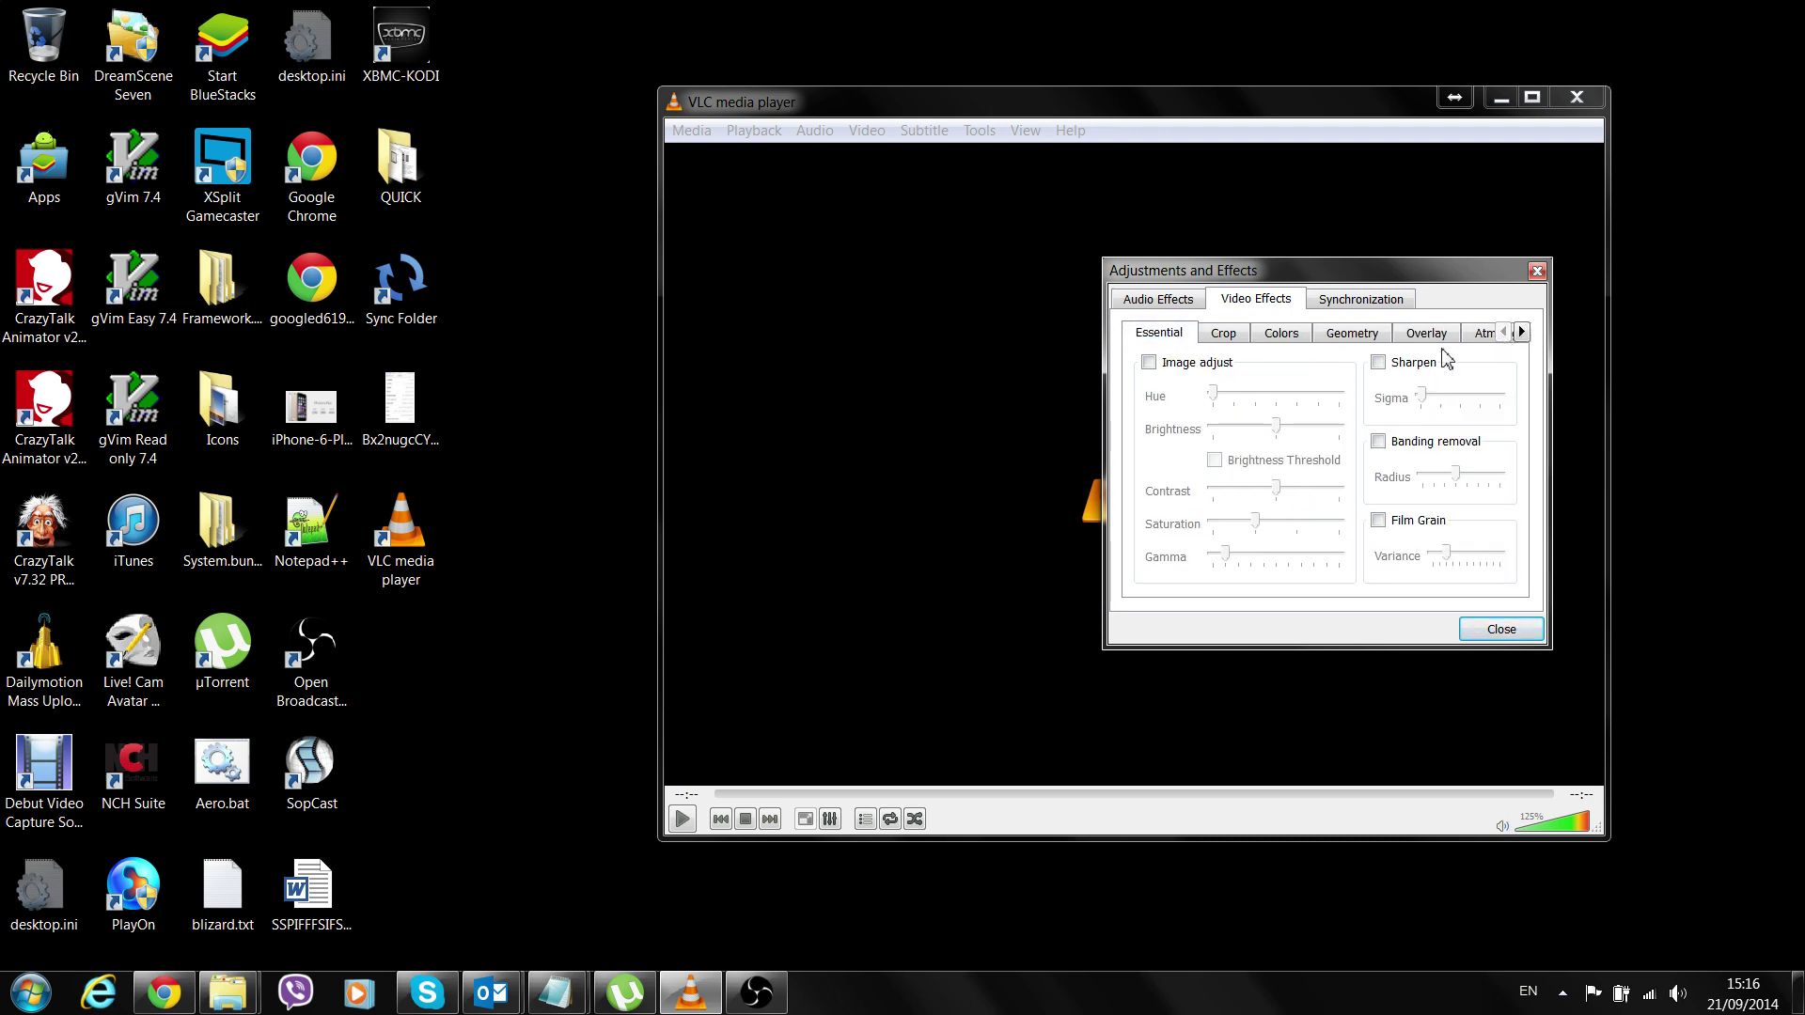
click(1522, 335)
click(1522, 334)
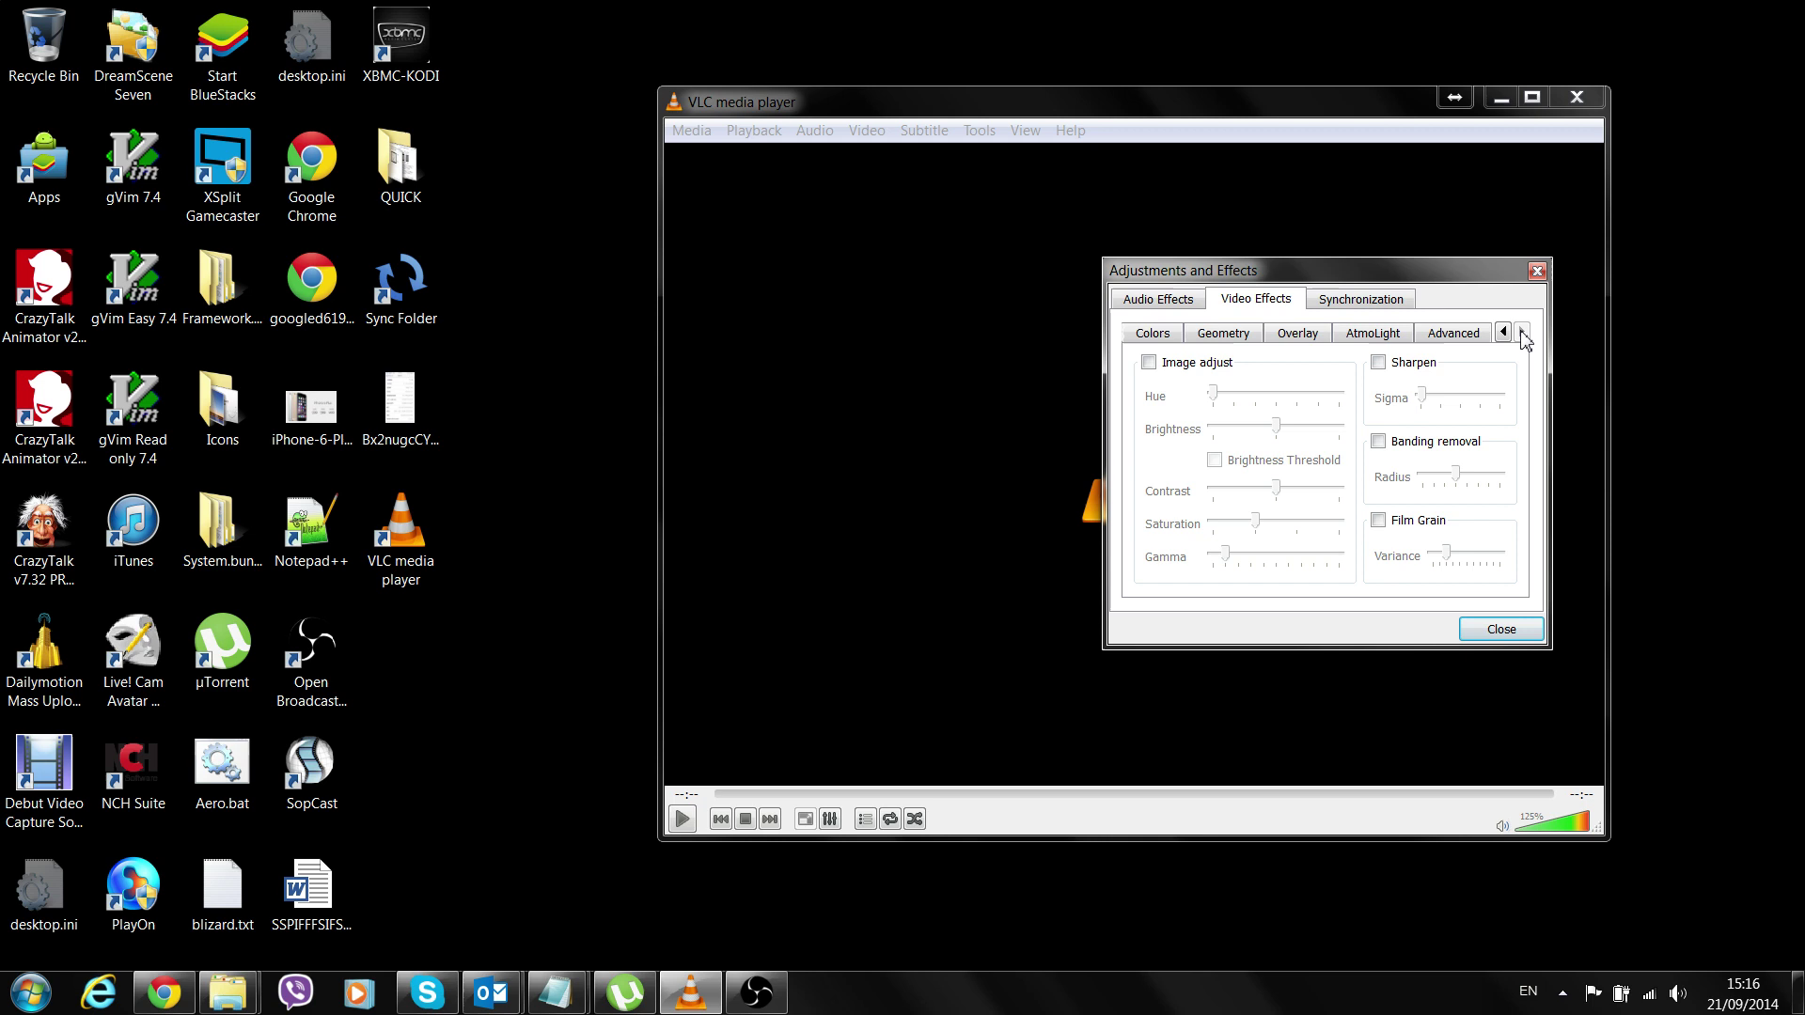
Turn on the Anaglyph 3D option in the advanced video effects and close the effects dialog
click(1483, 336)
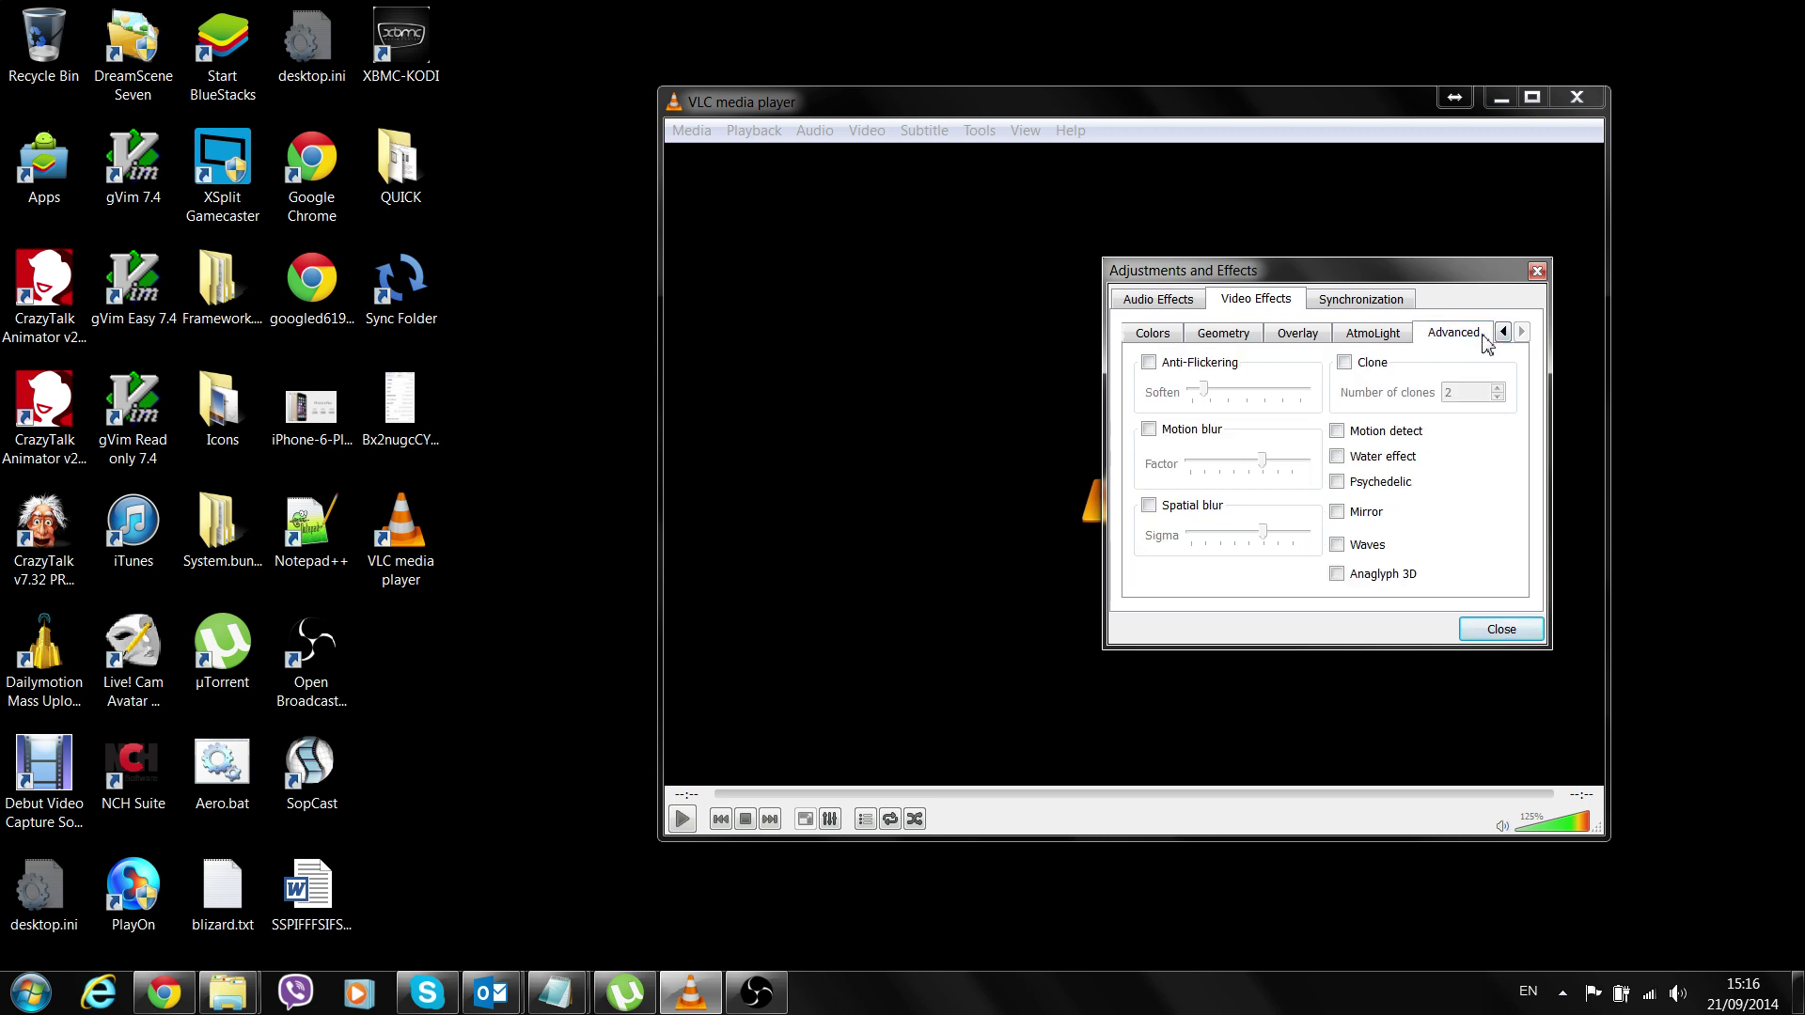
click(1376, 587)
click(1473, 636)
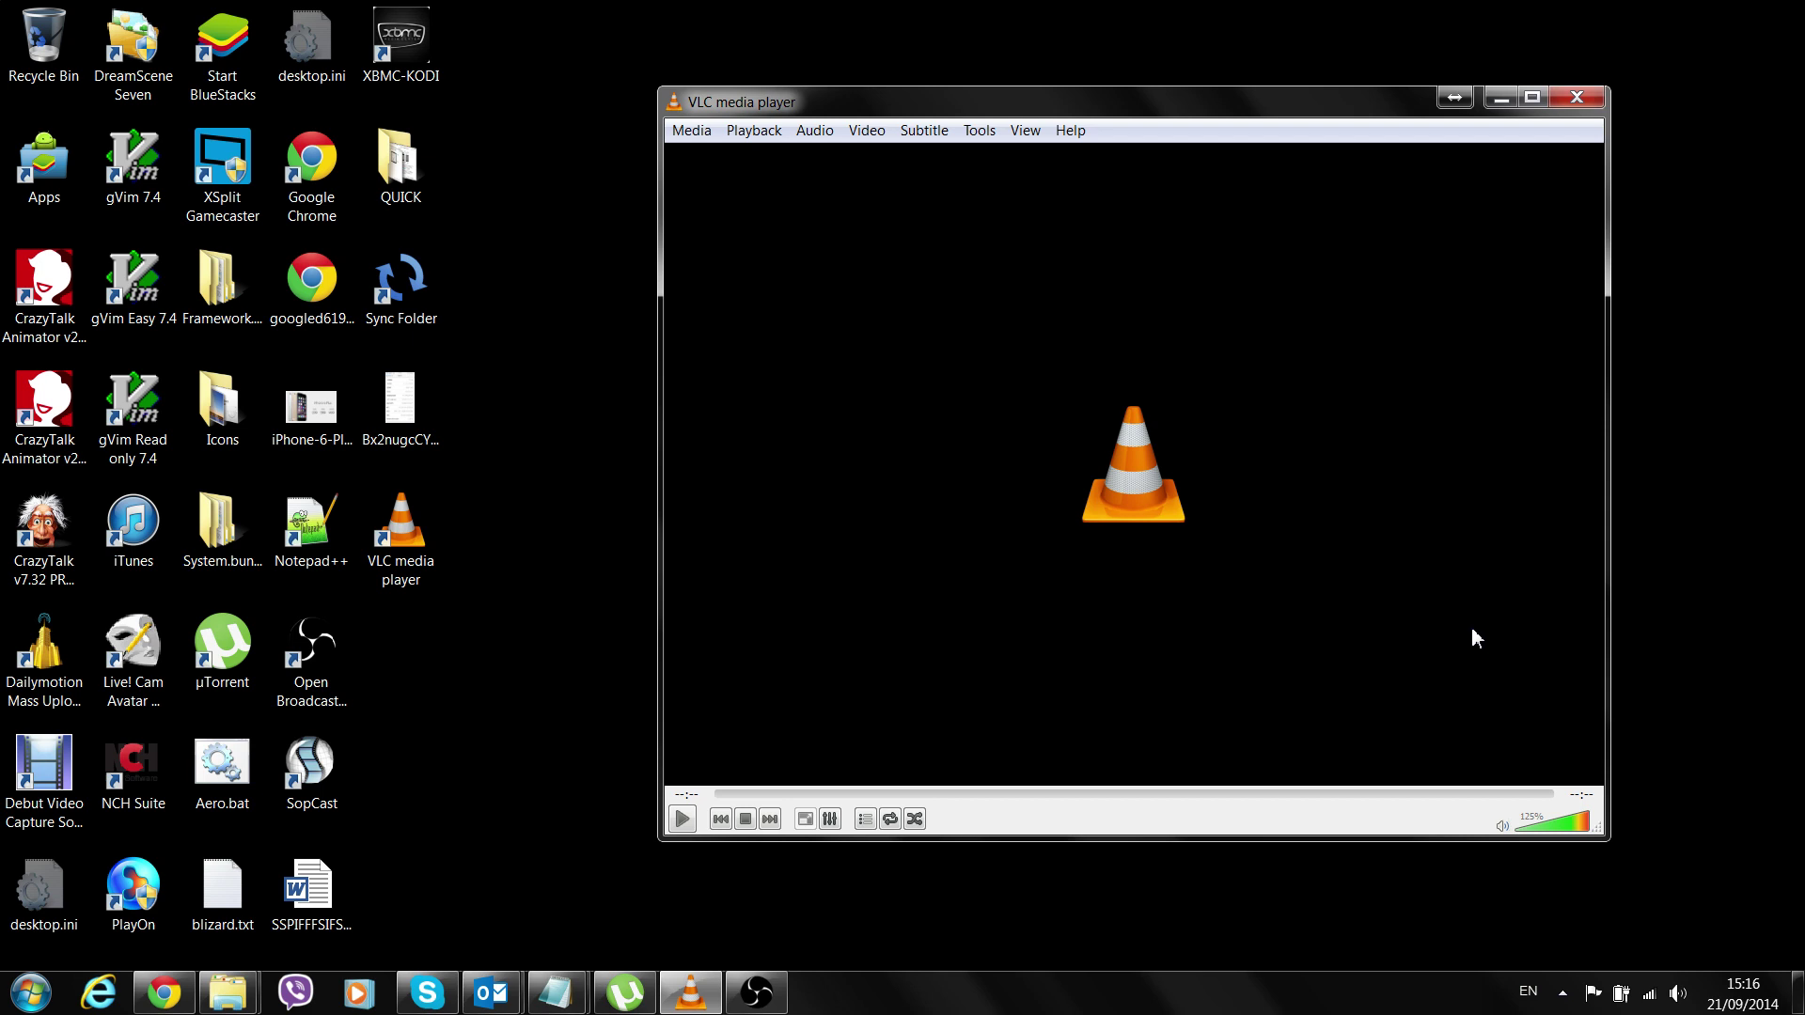
Show all settings in VLC's preferences and open the Anaglyph video filter's options
click(987, 138)
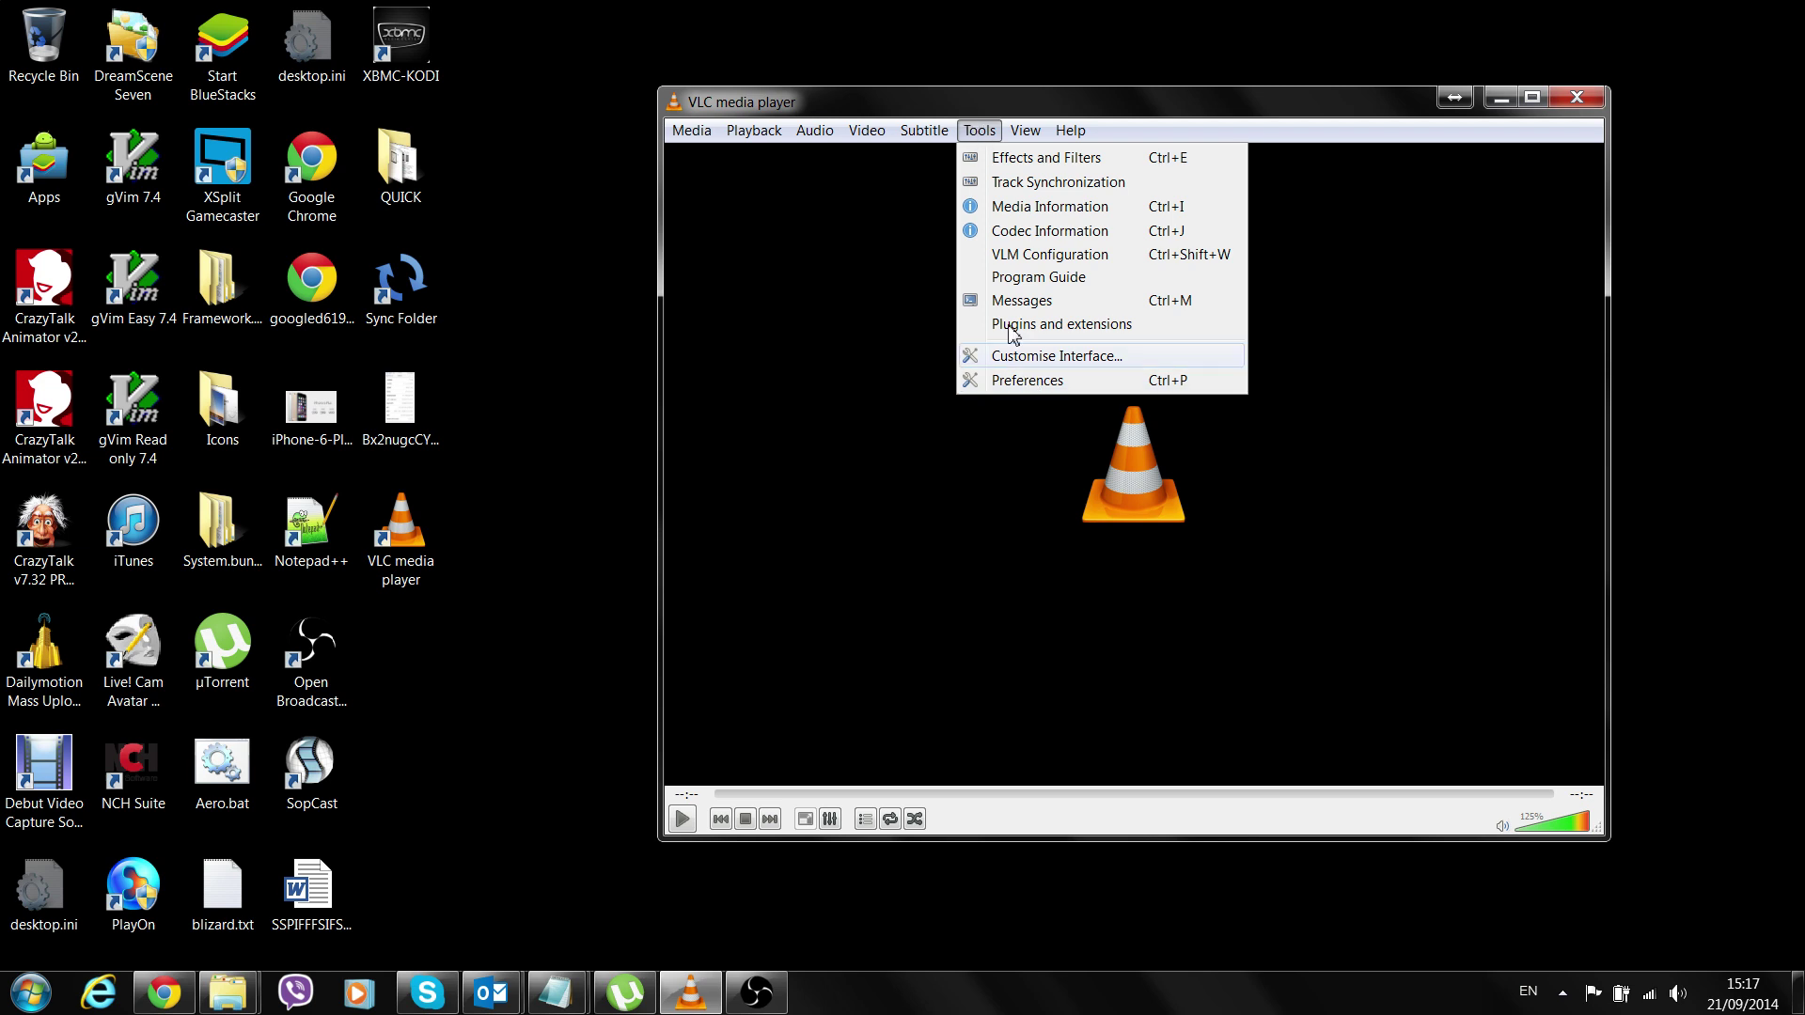
click(1028, 380)
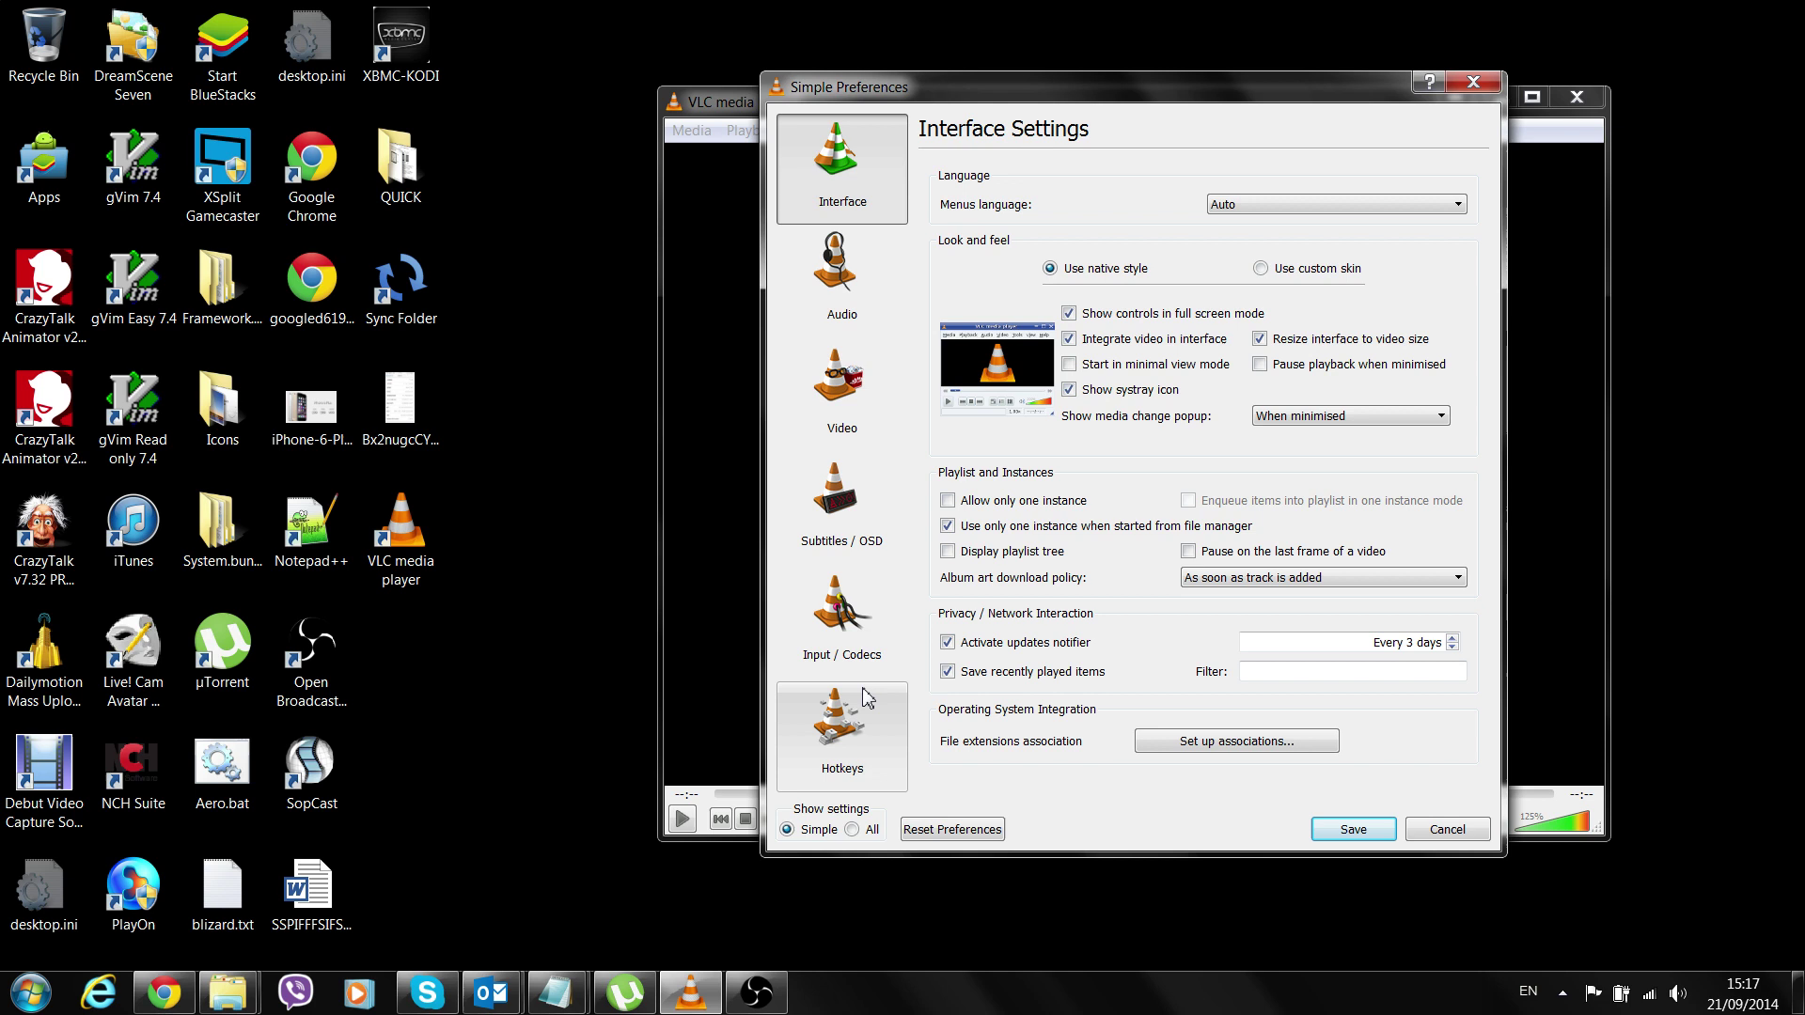
click(865, 829)
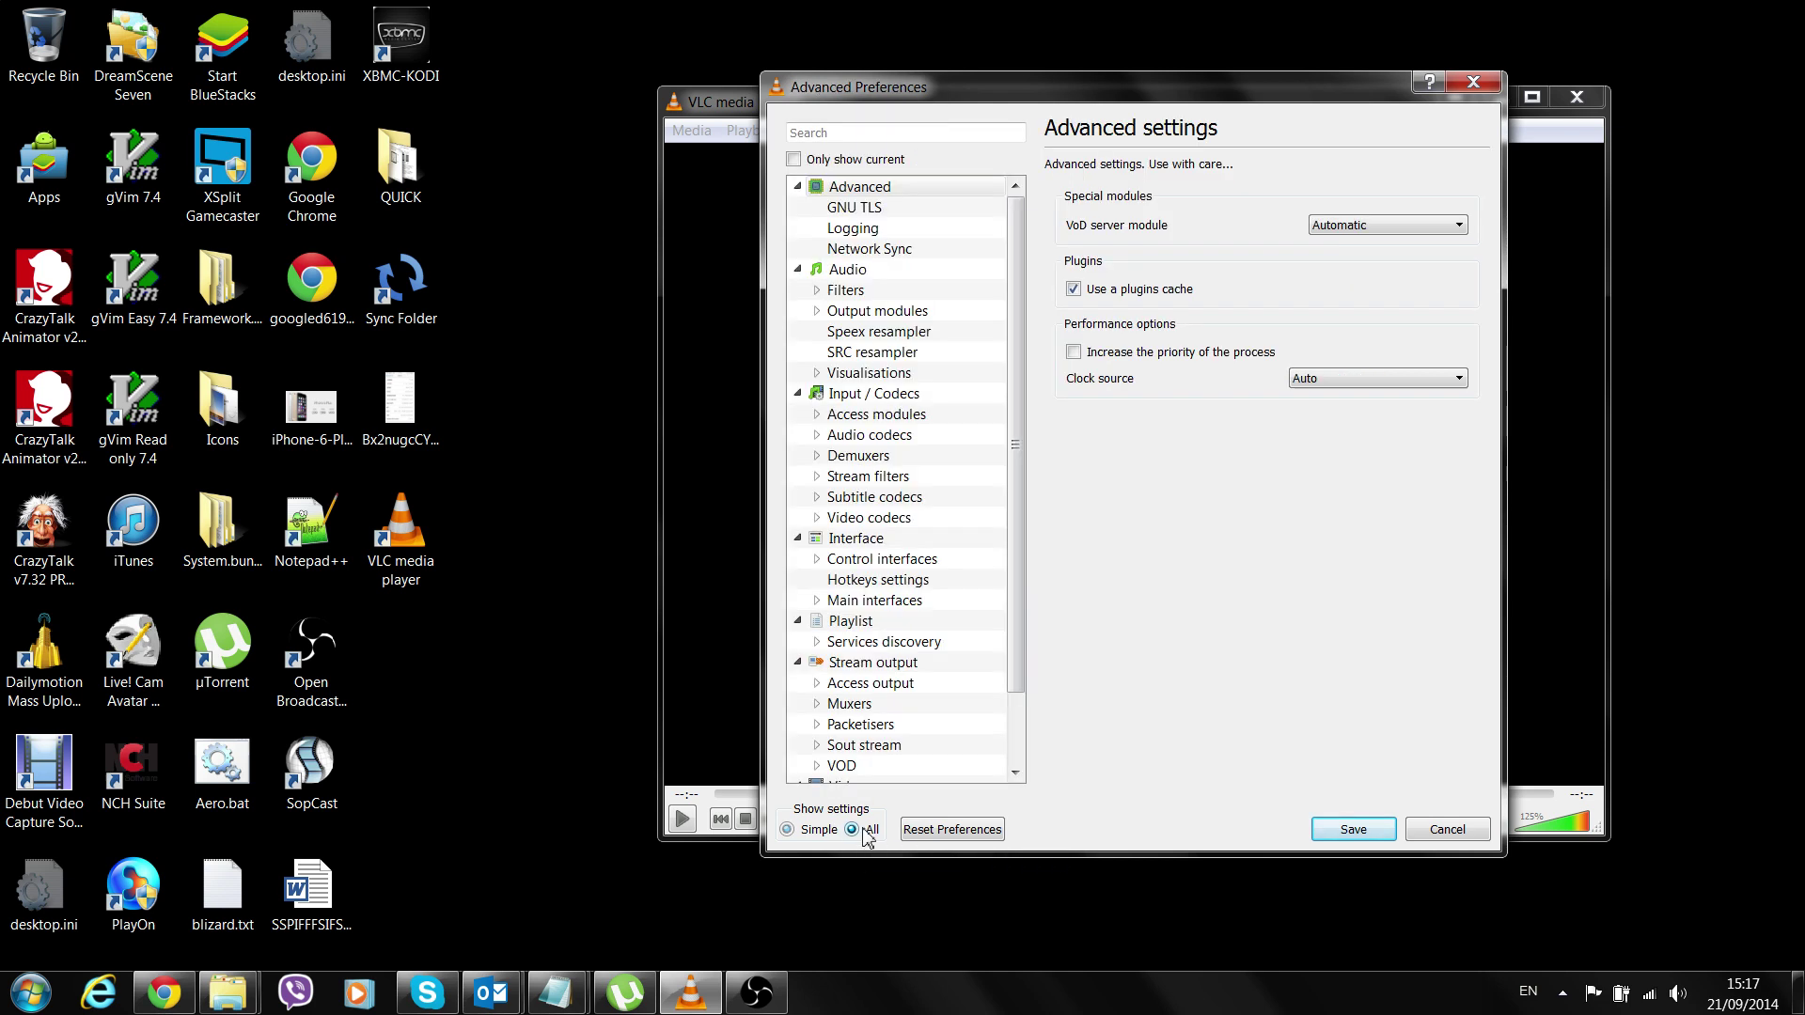
scroll(1019, 738, down, 1)
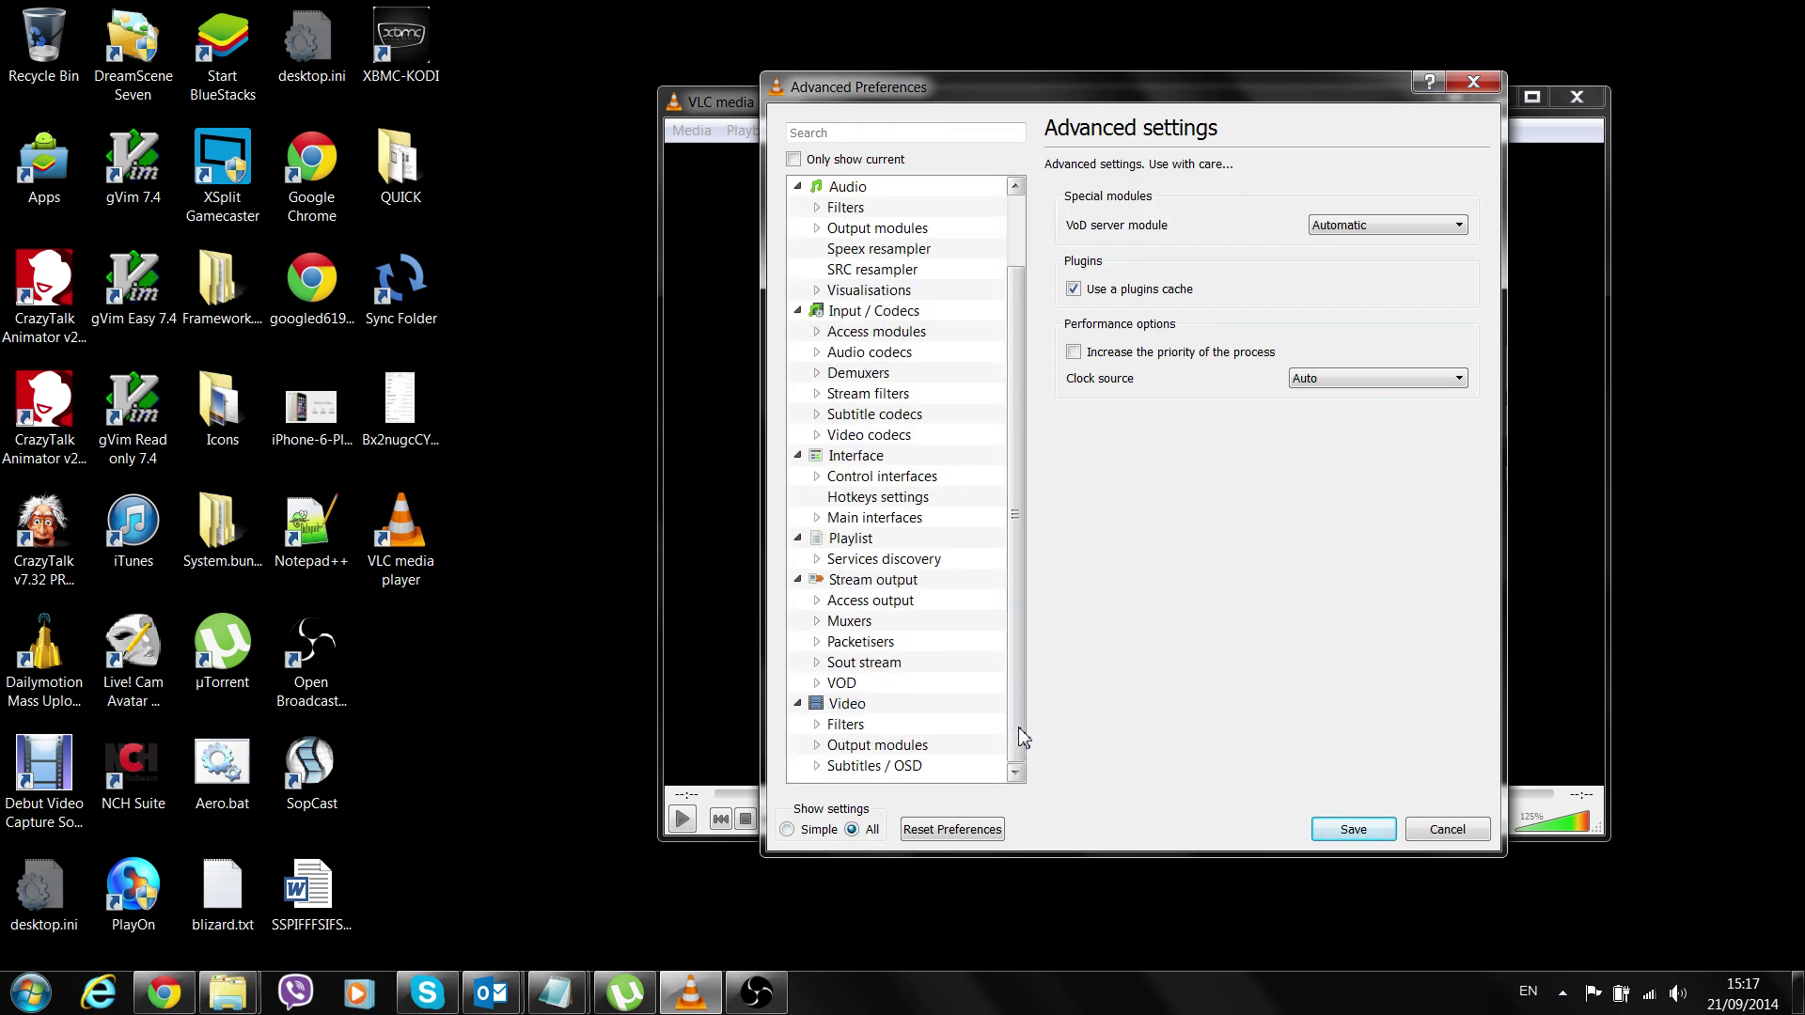
click(815, 725)
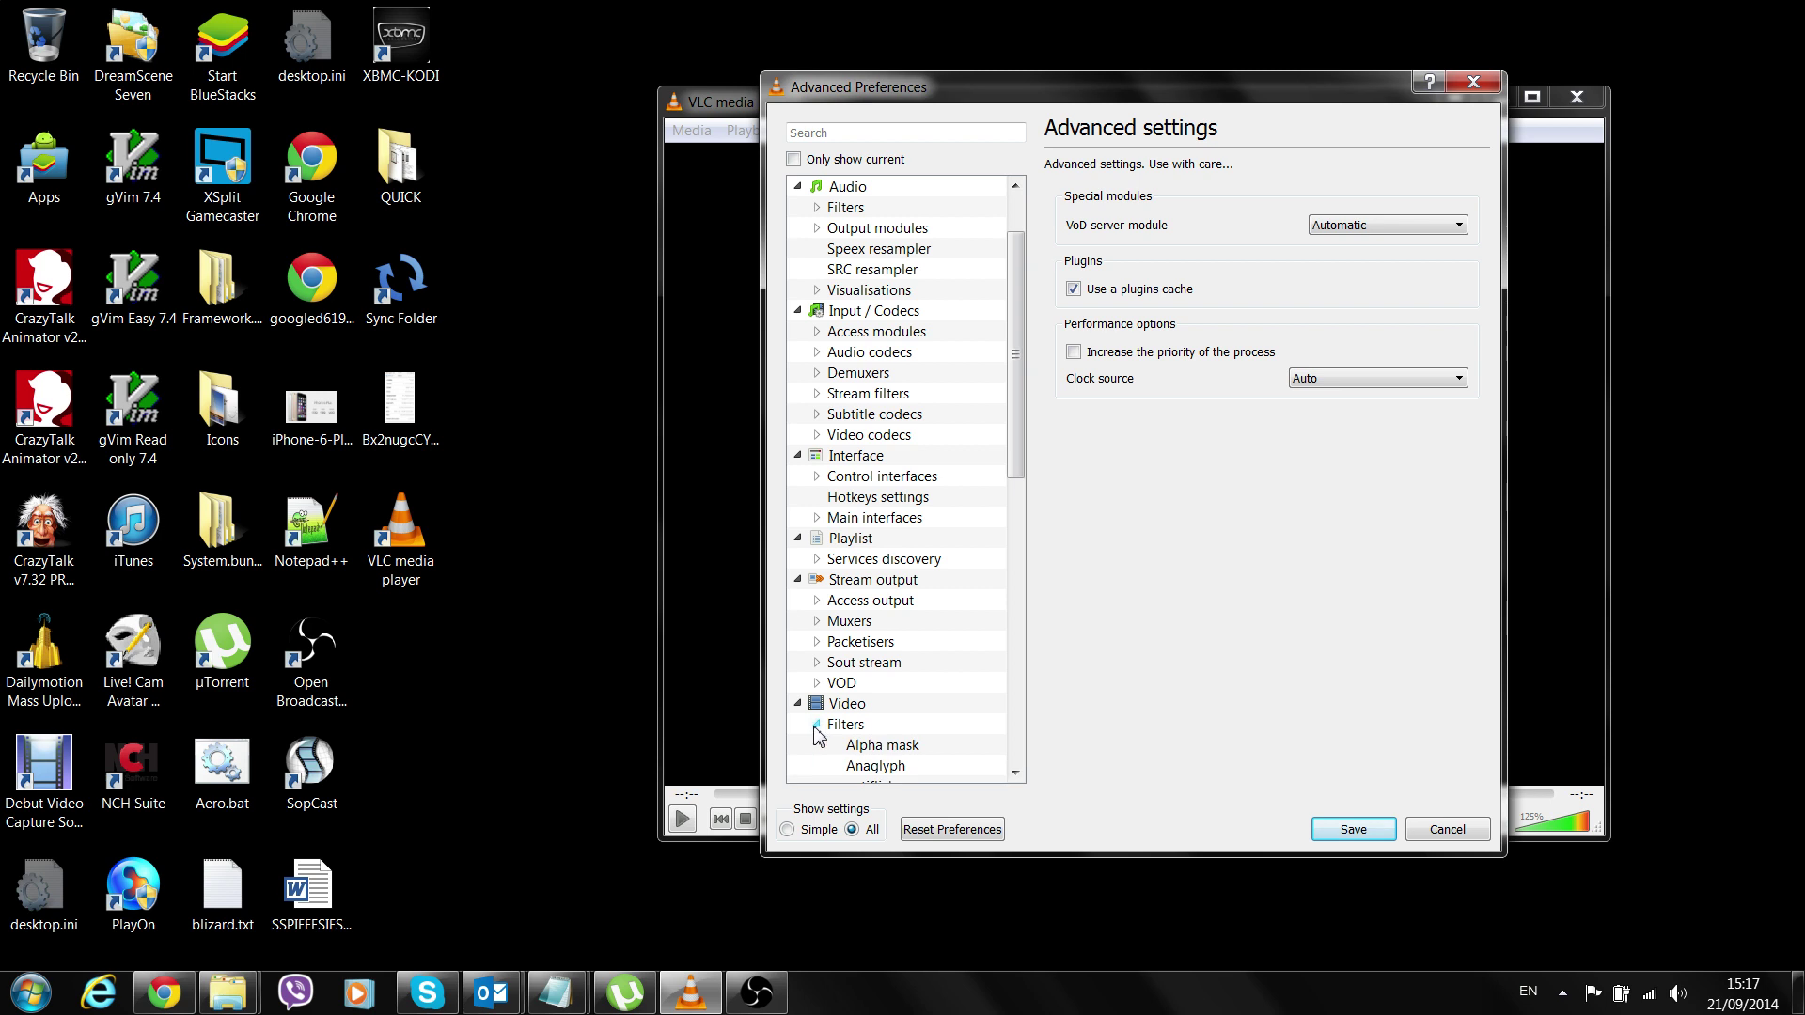
click(881, 768)
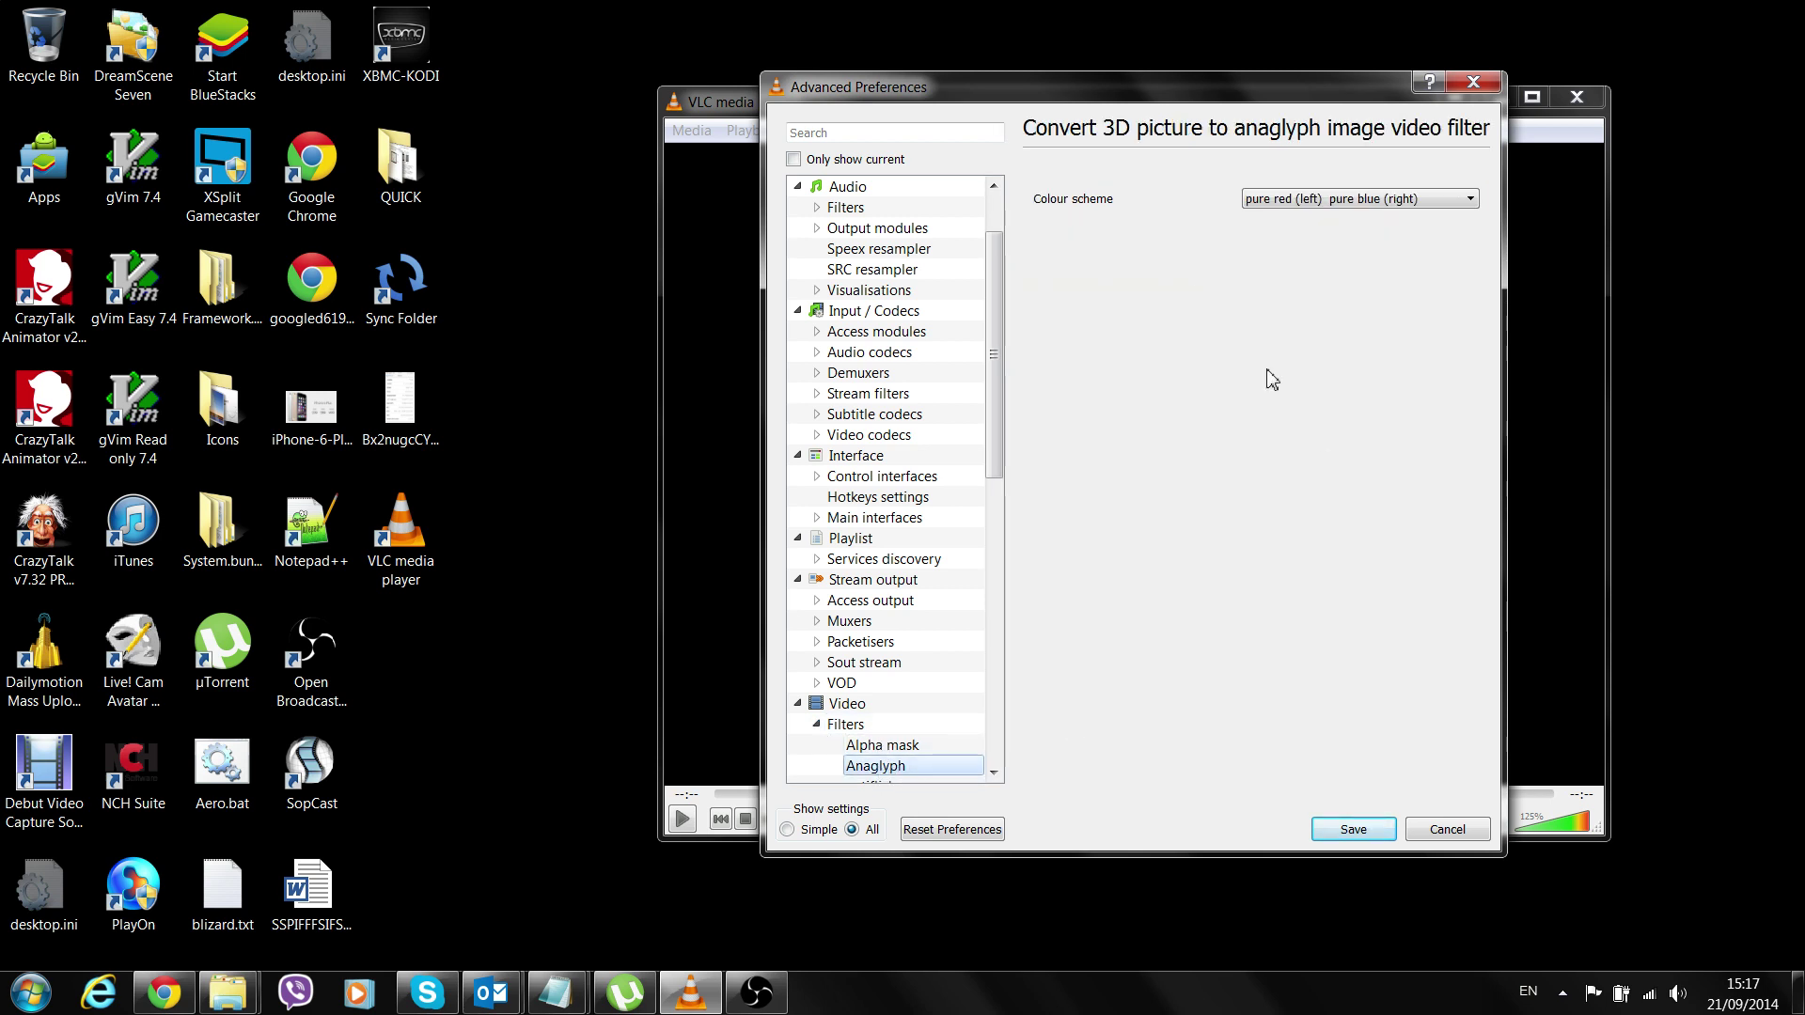
Select the pure red (left) pure blue (right) anaglyph colour scheme, and close the preferences without saving
click(1365, 199)
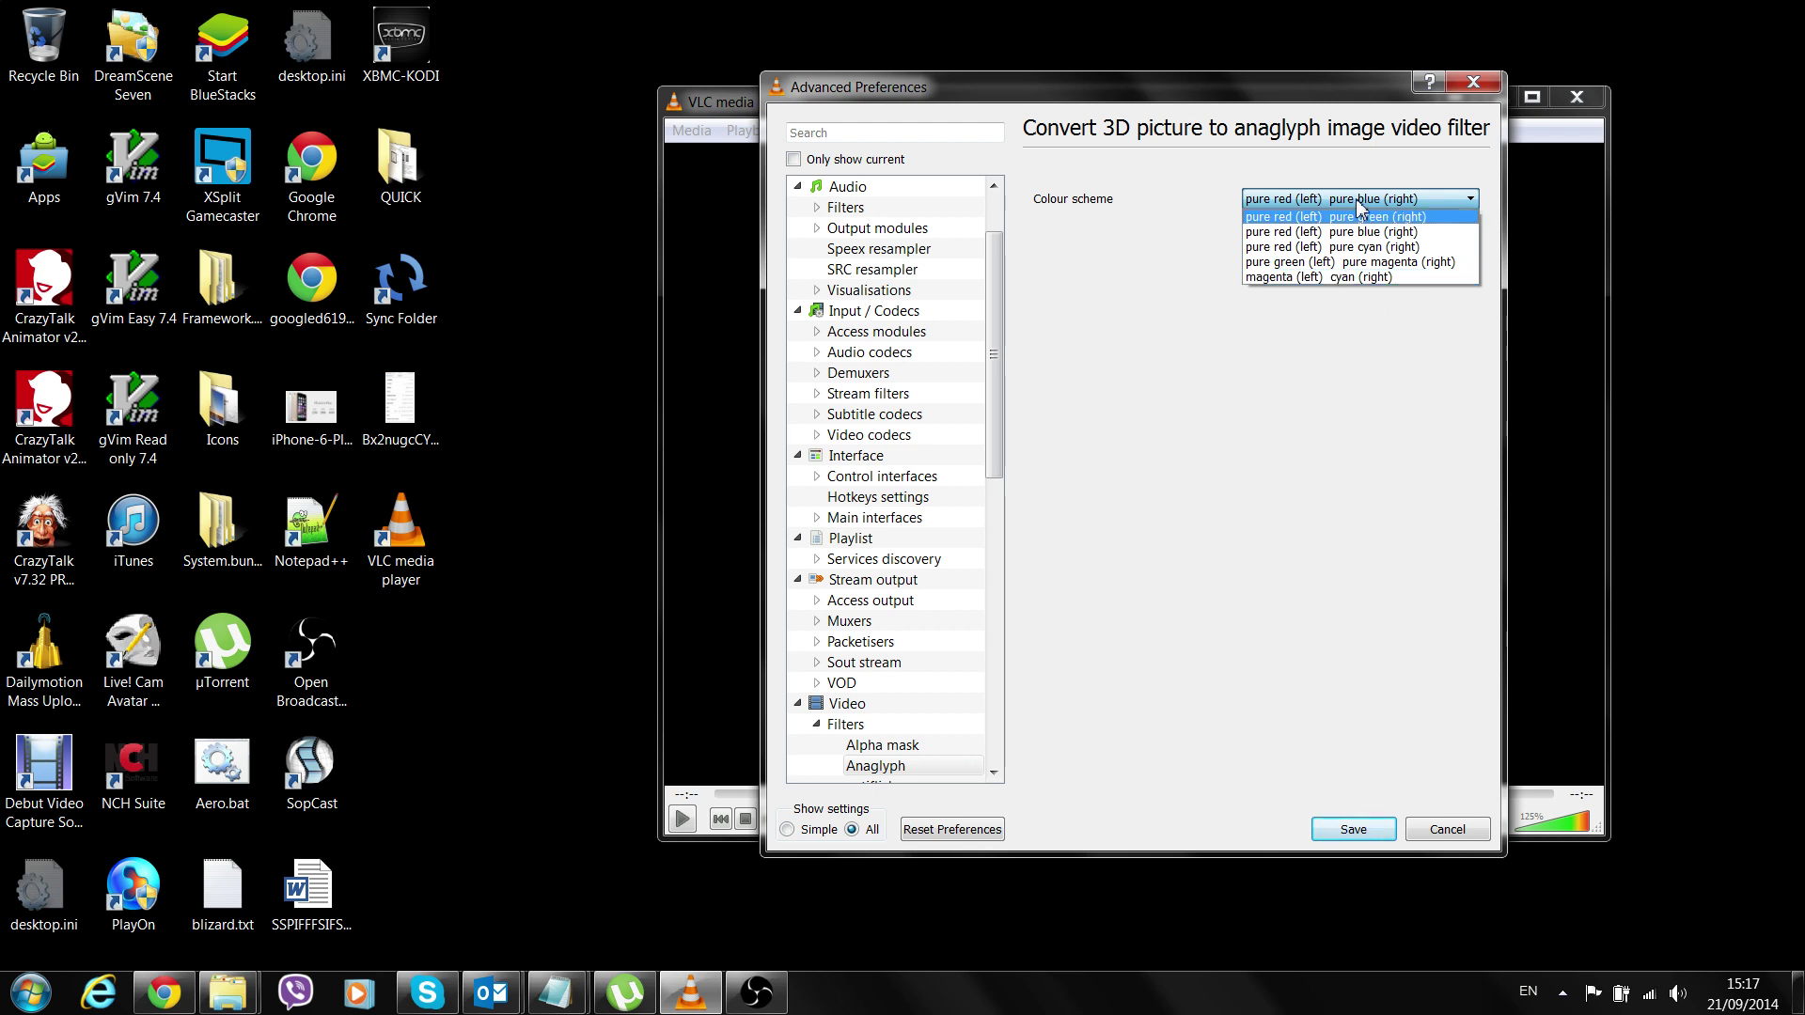
click(1304, 134)
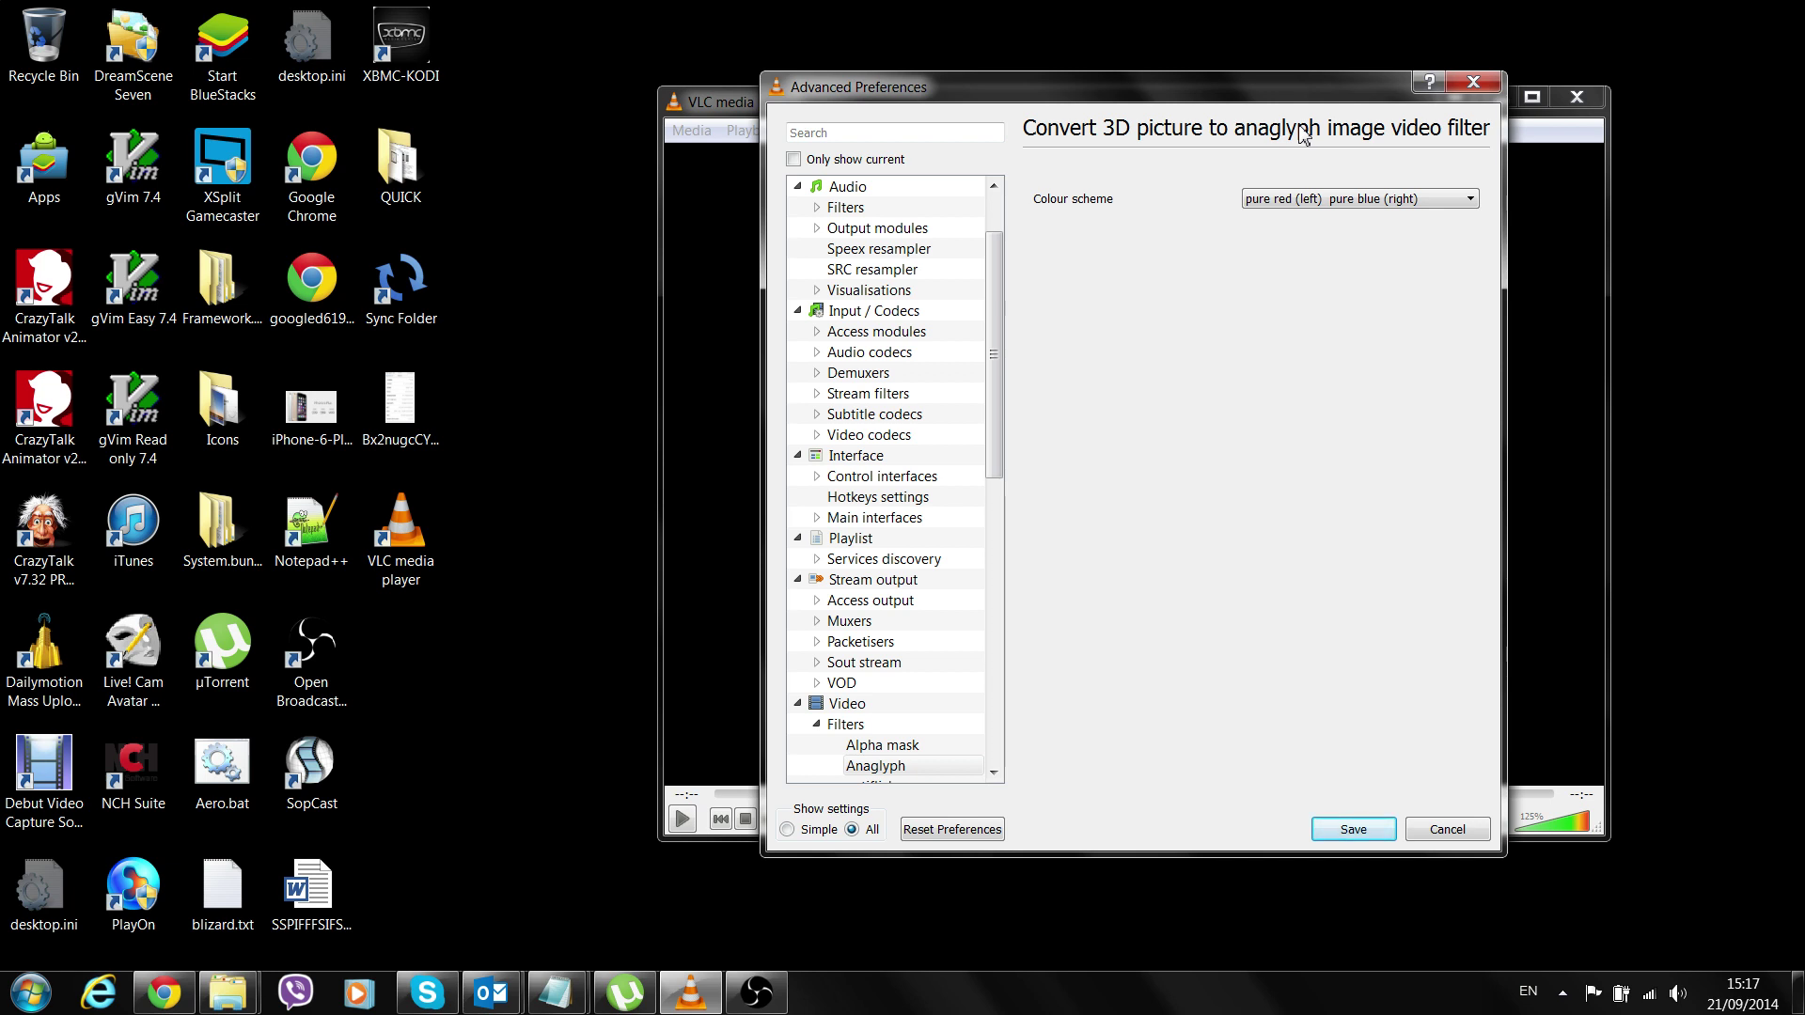
click(1294, 201)
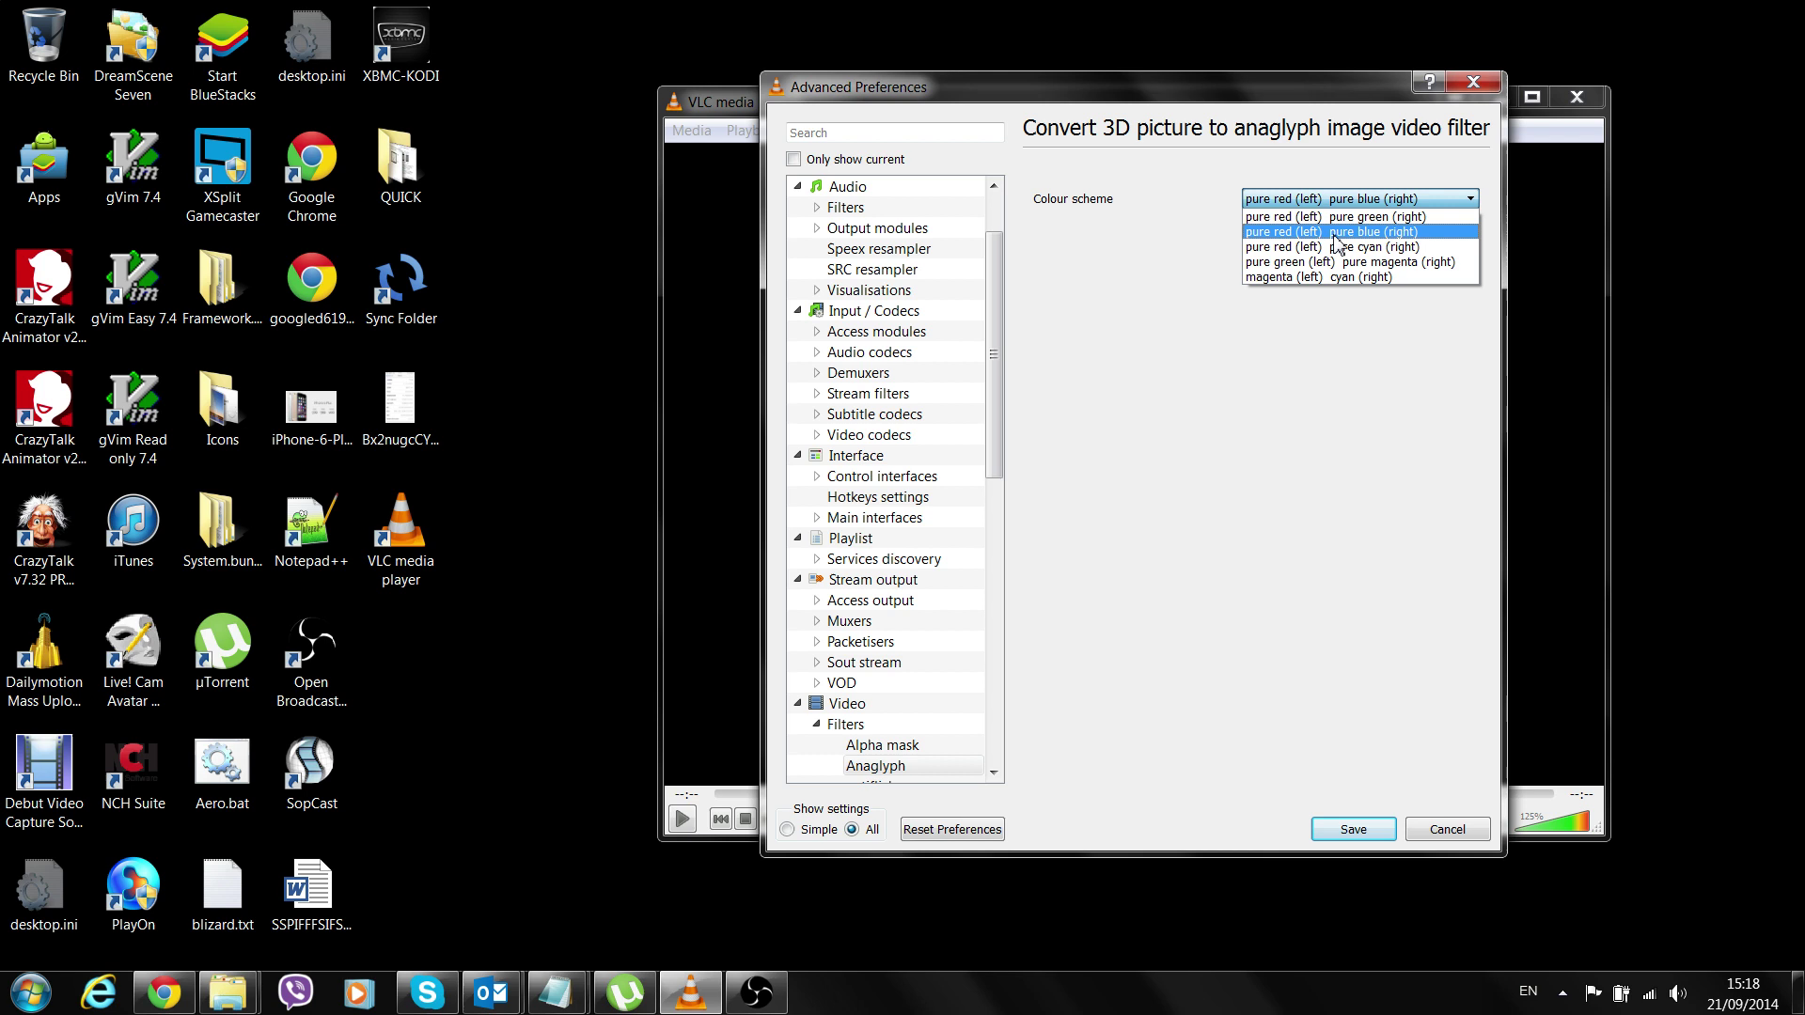
click(1370, 236)
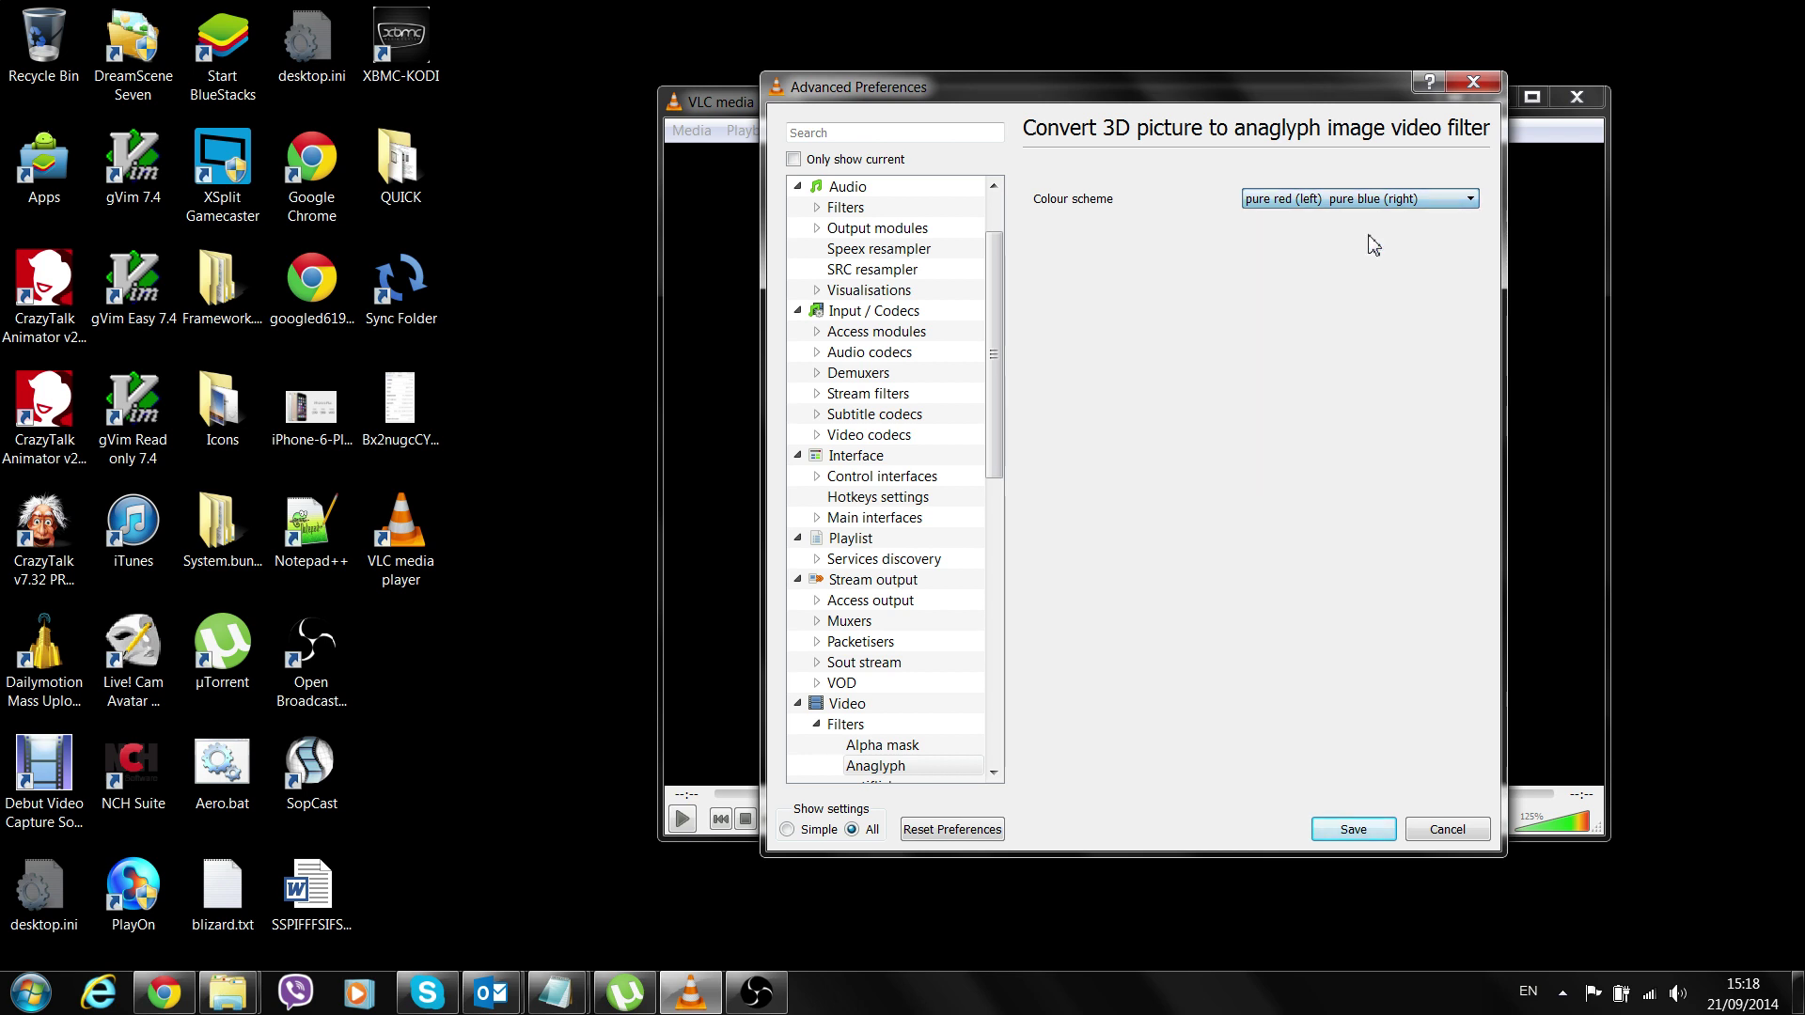
click(1446, 830)
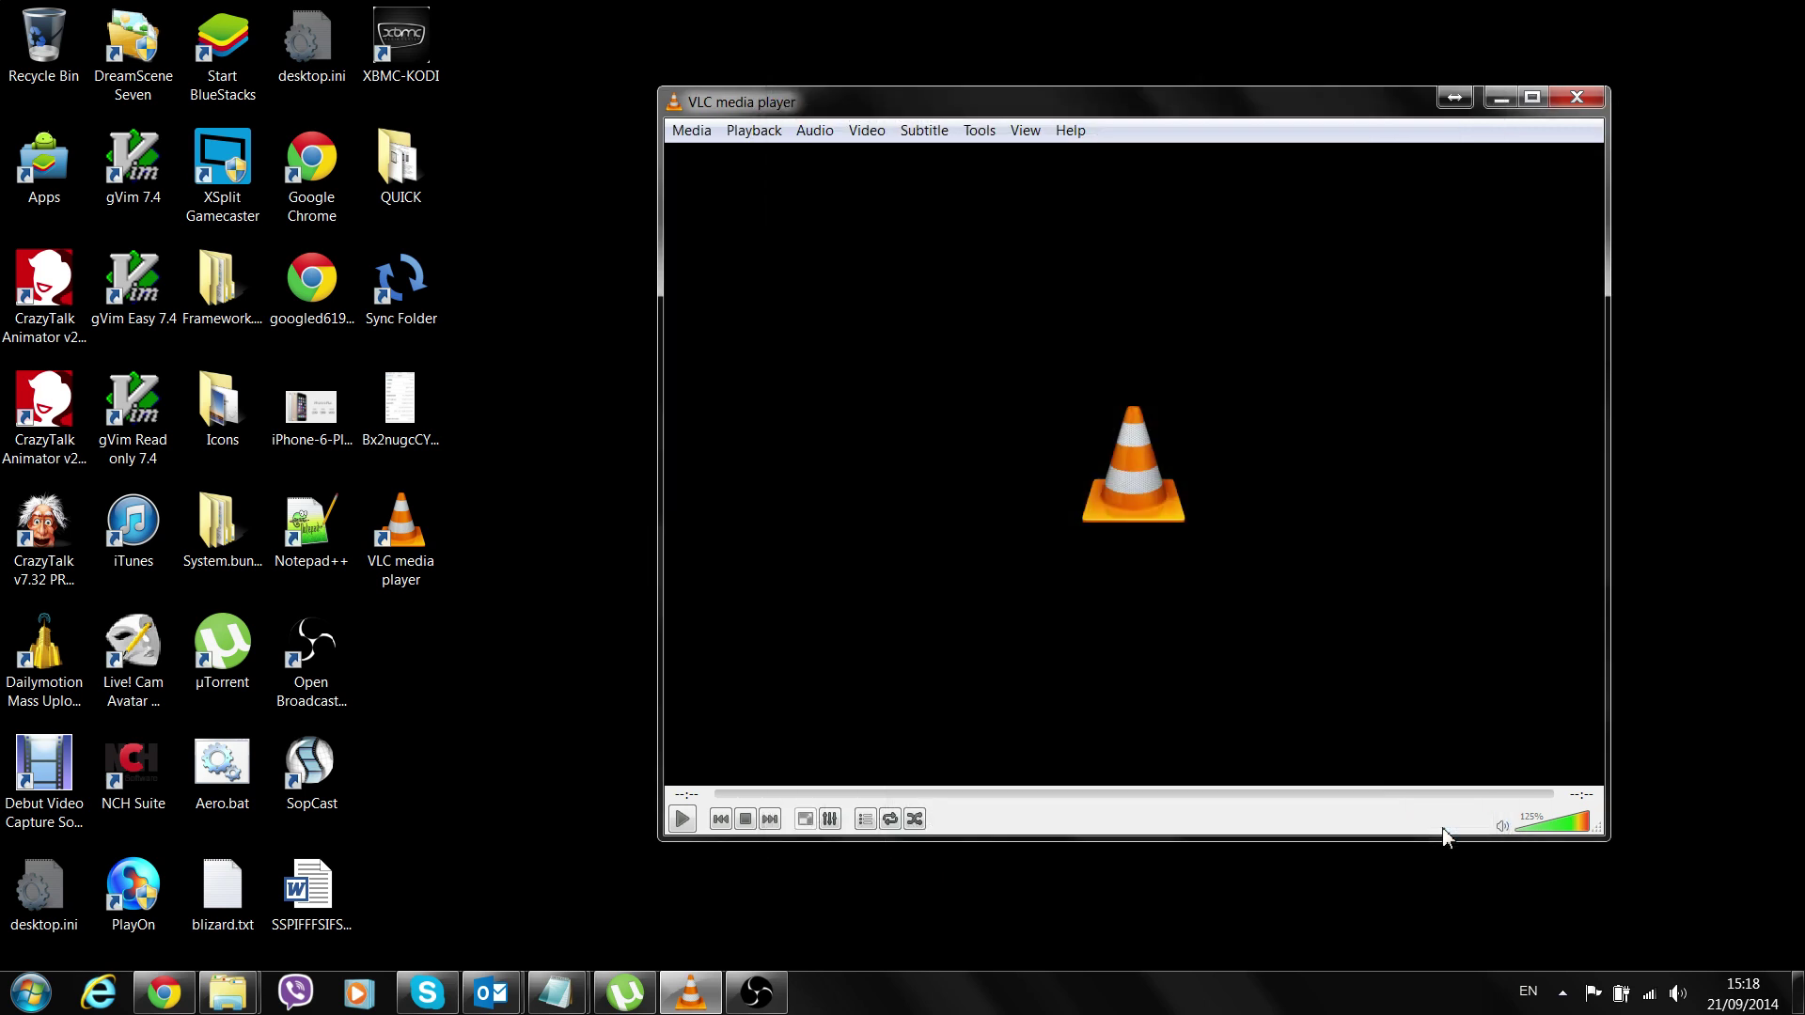